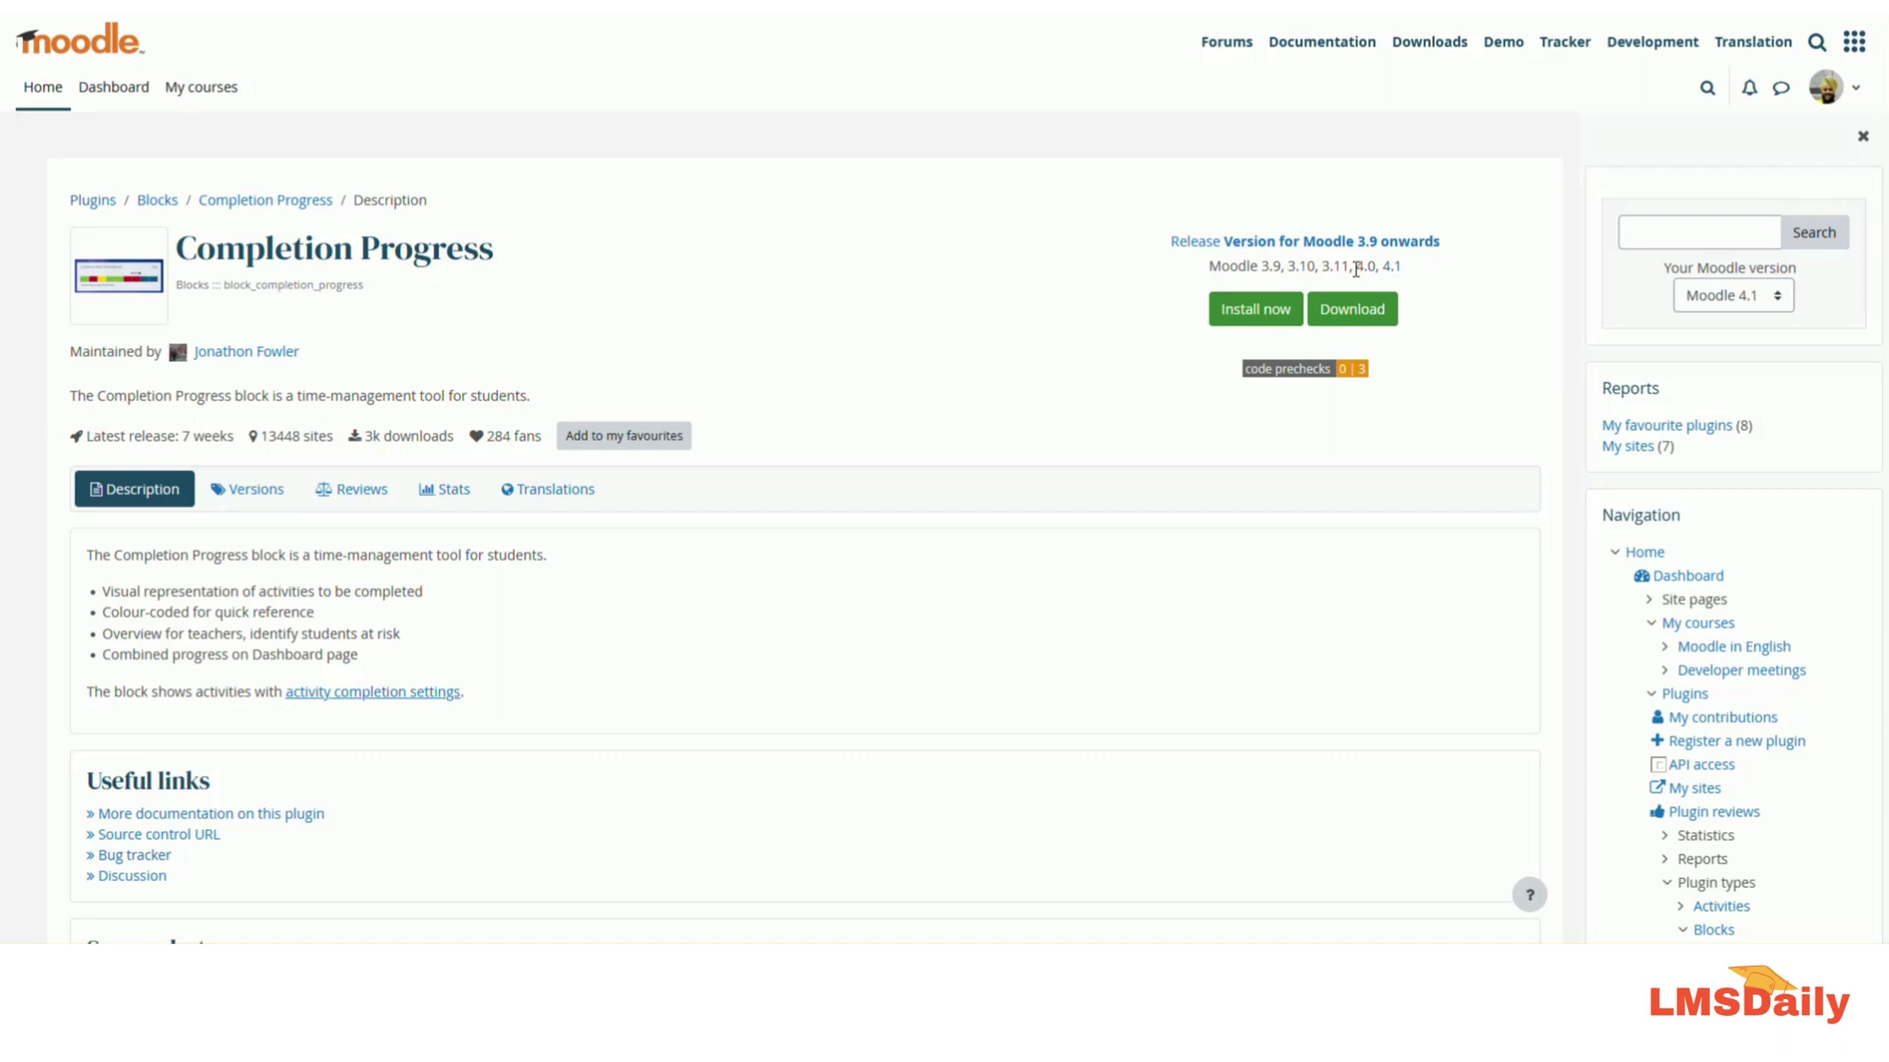
Step: Download the Moodle 4.1 release of the Completion Progress block from its plugin page
click(1354, 317)
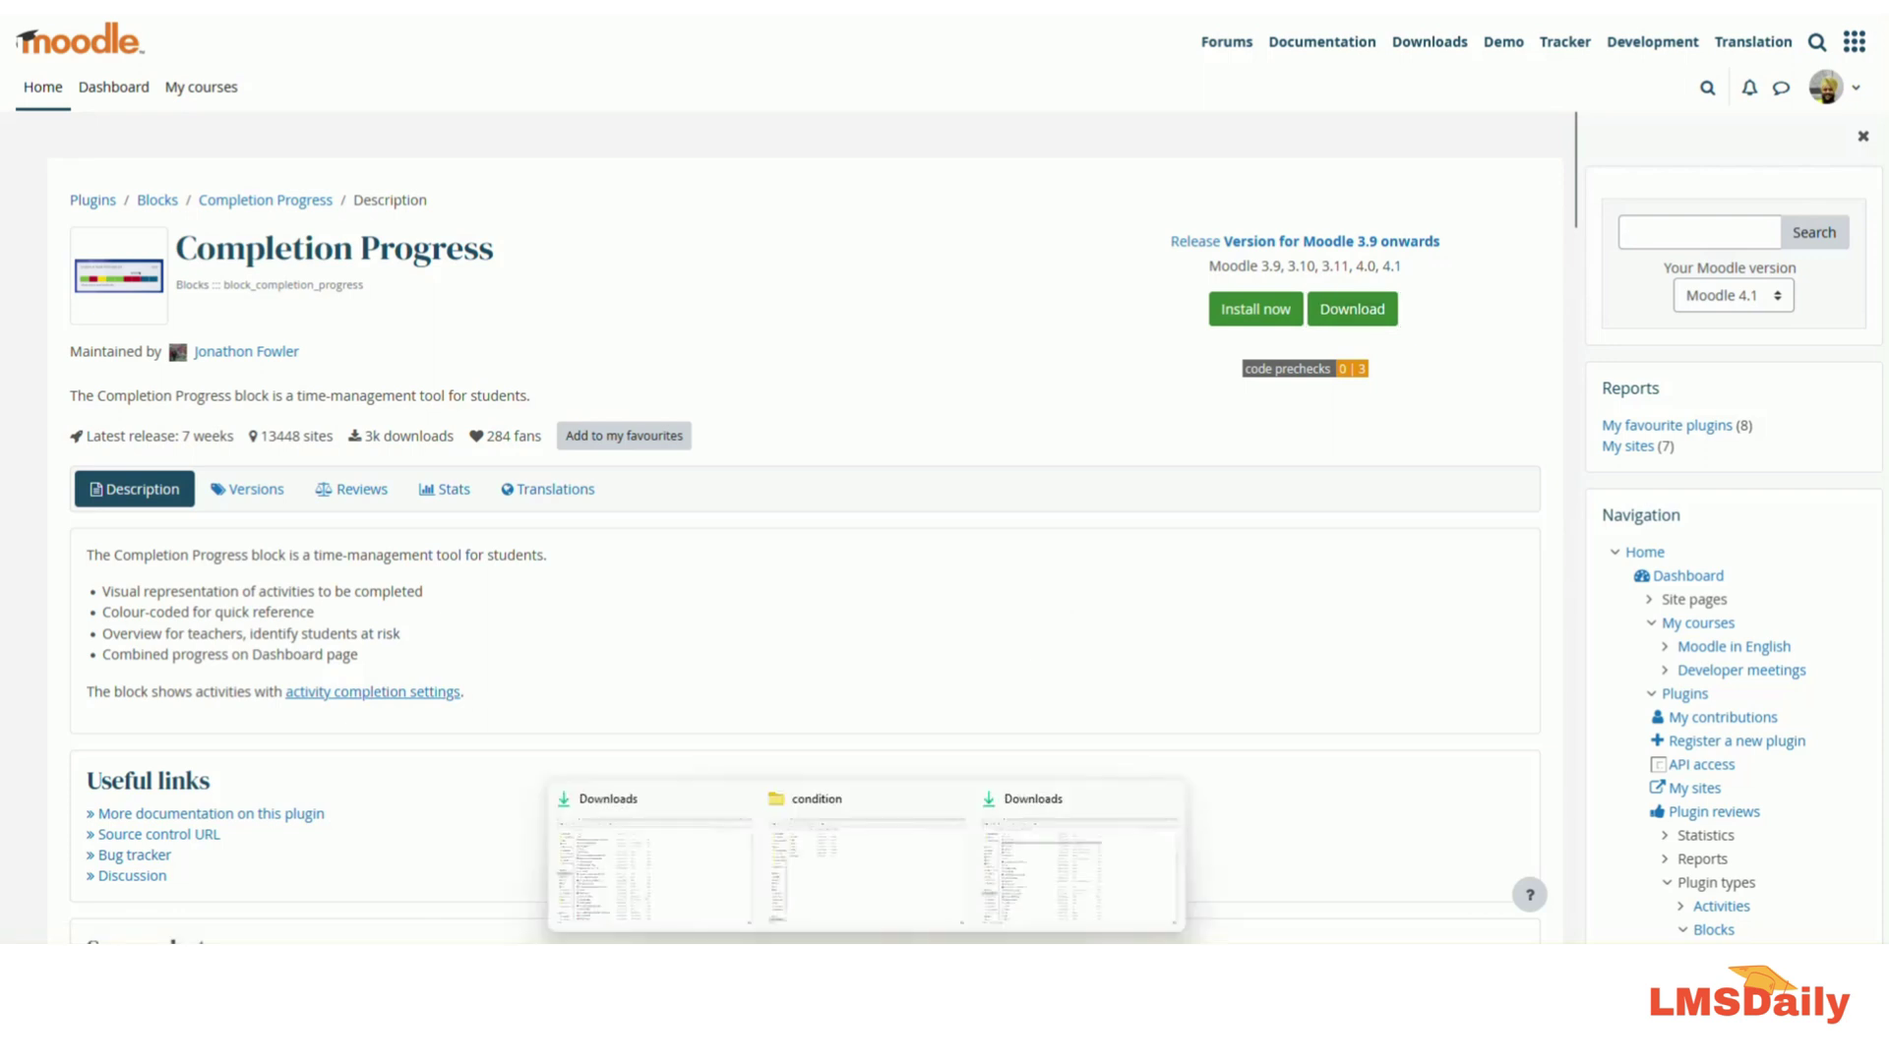
Step: Extract the block zip's completion_progress folder into Downloads with 7-Zip, then close 7-Zip
click(702, 860)
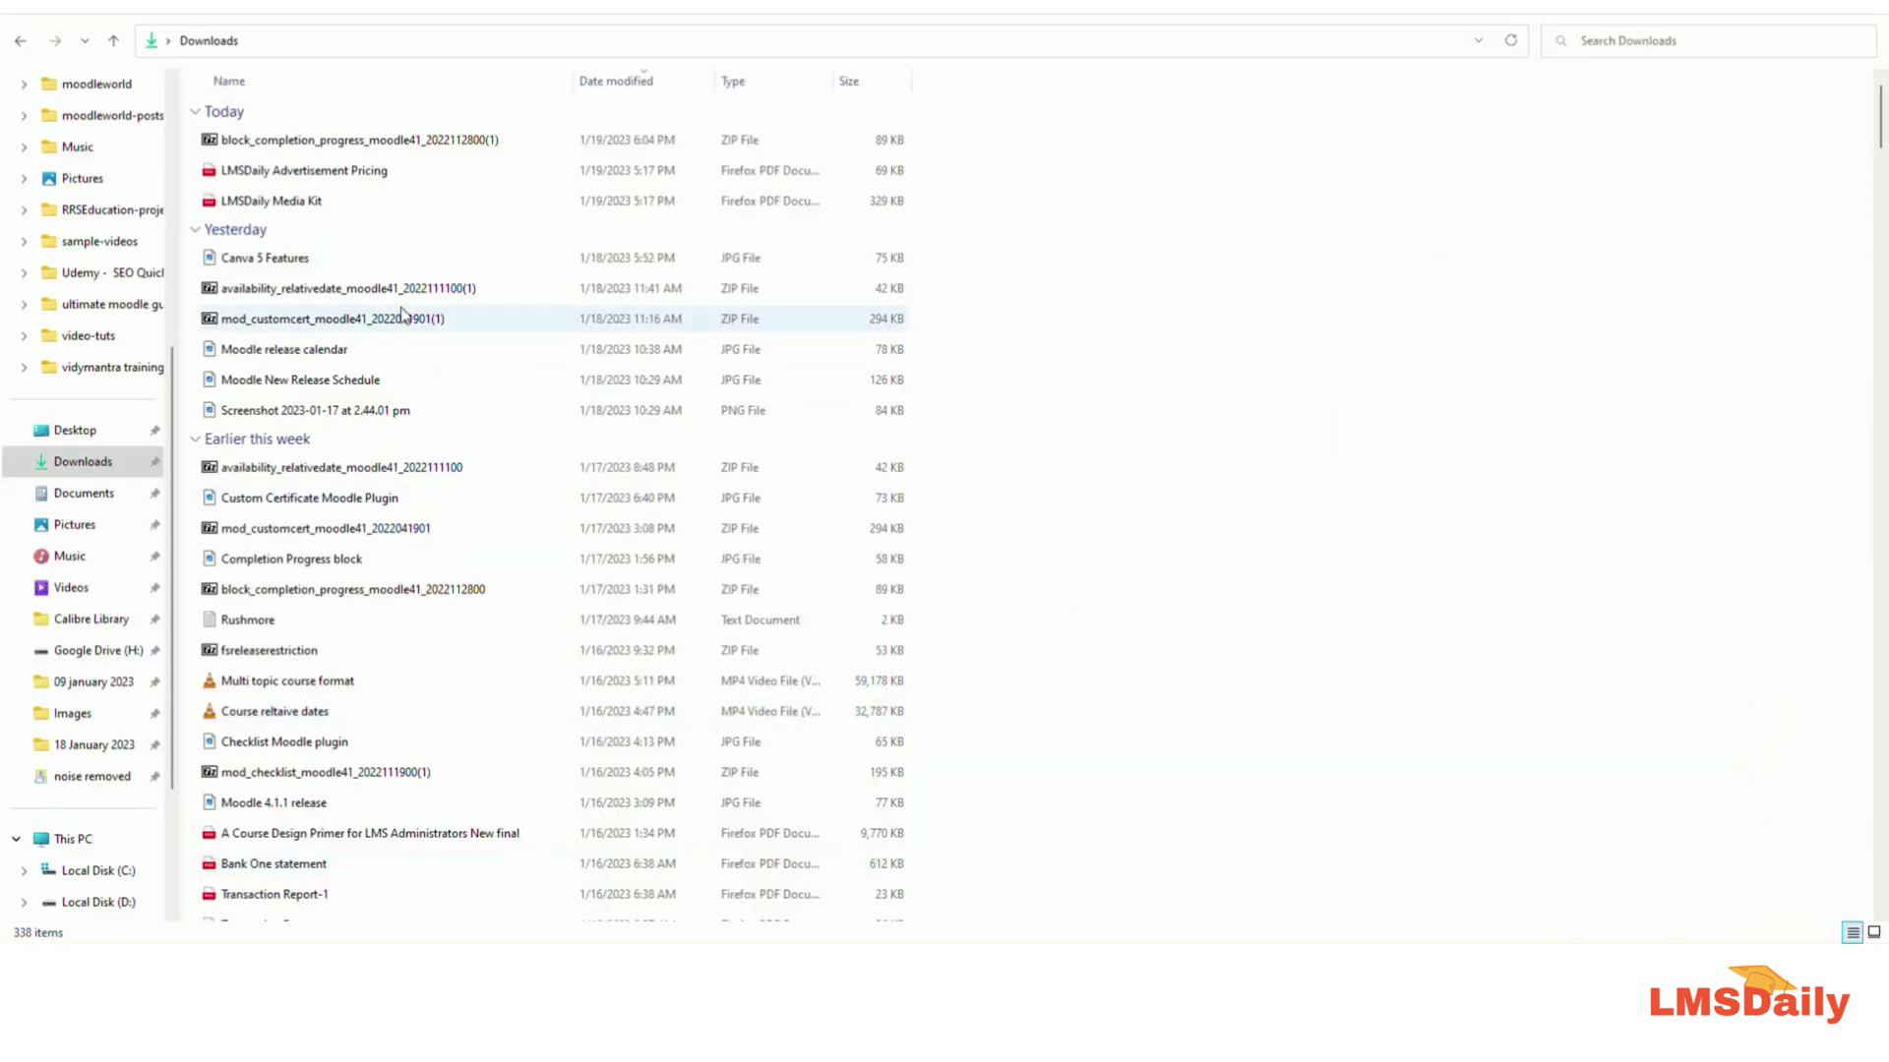
double_click(282, 139)
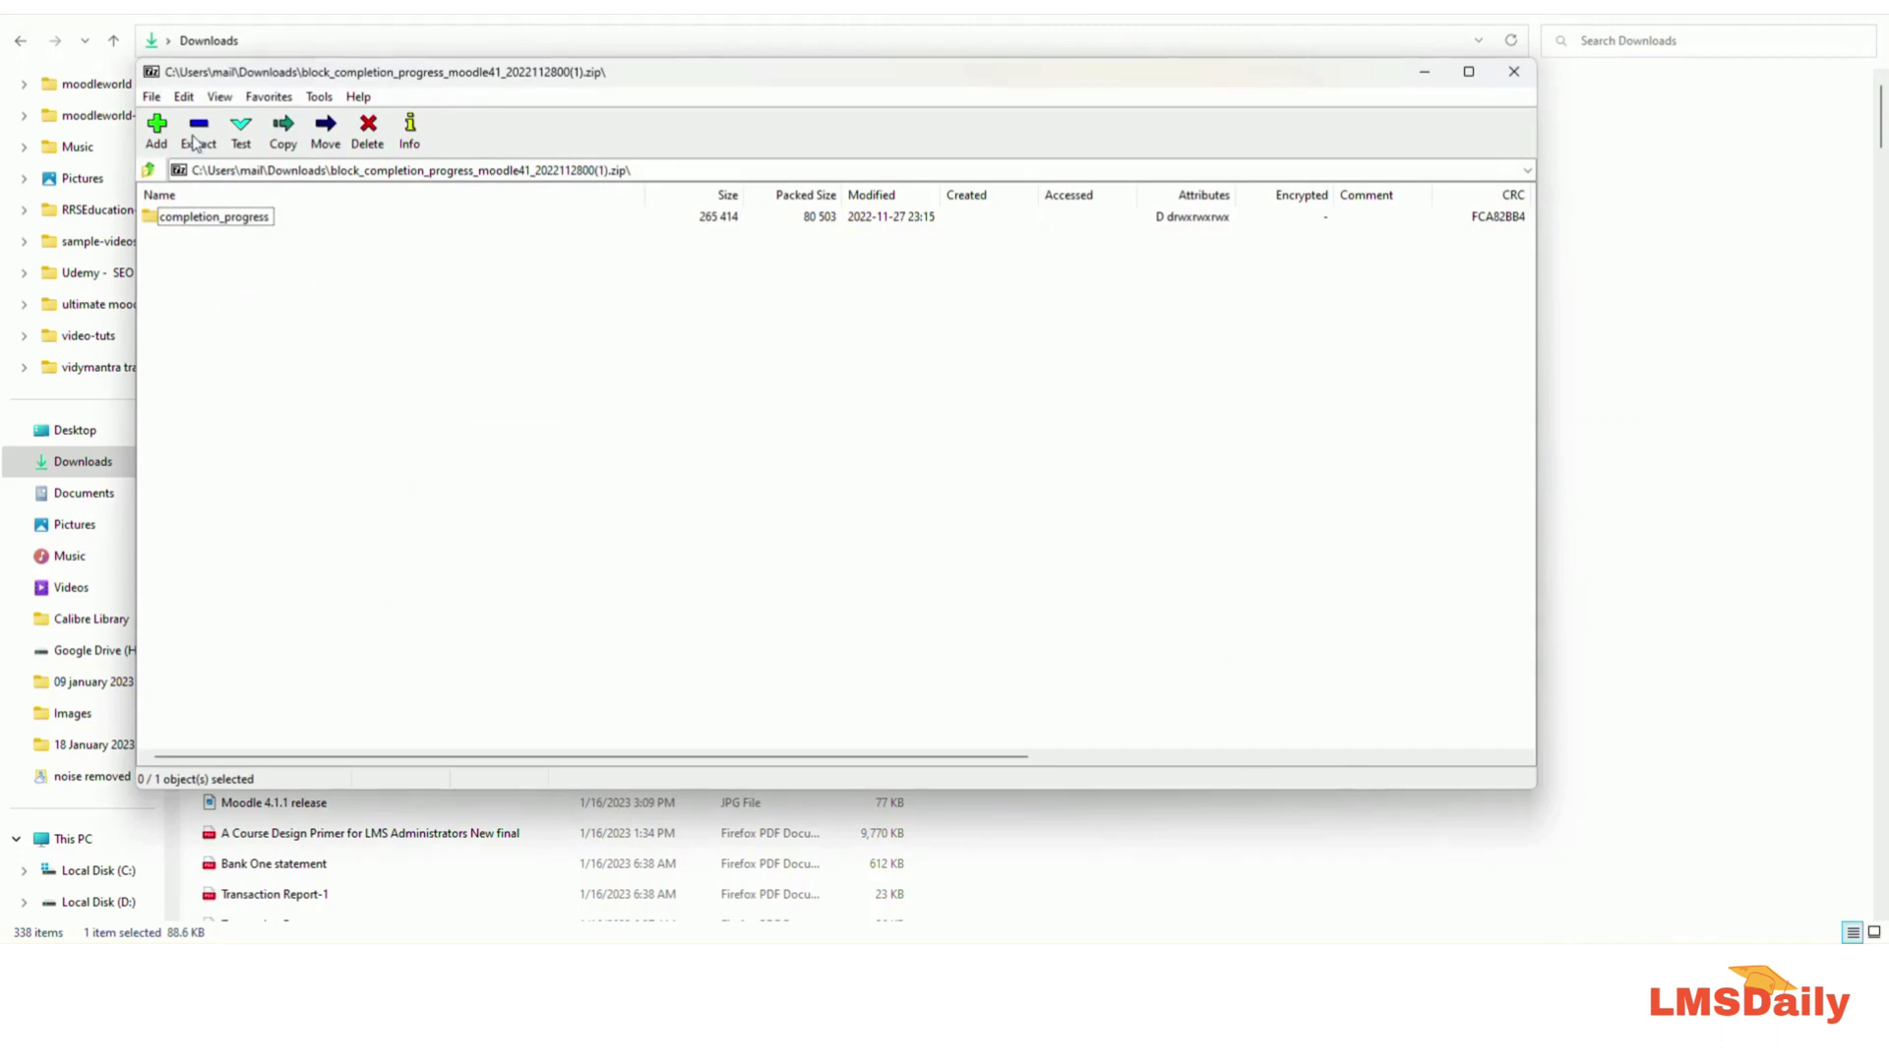
click(195, 134)
click(1130, 363)
click(986, 419)
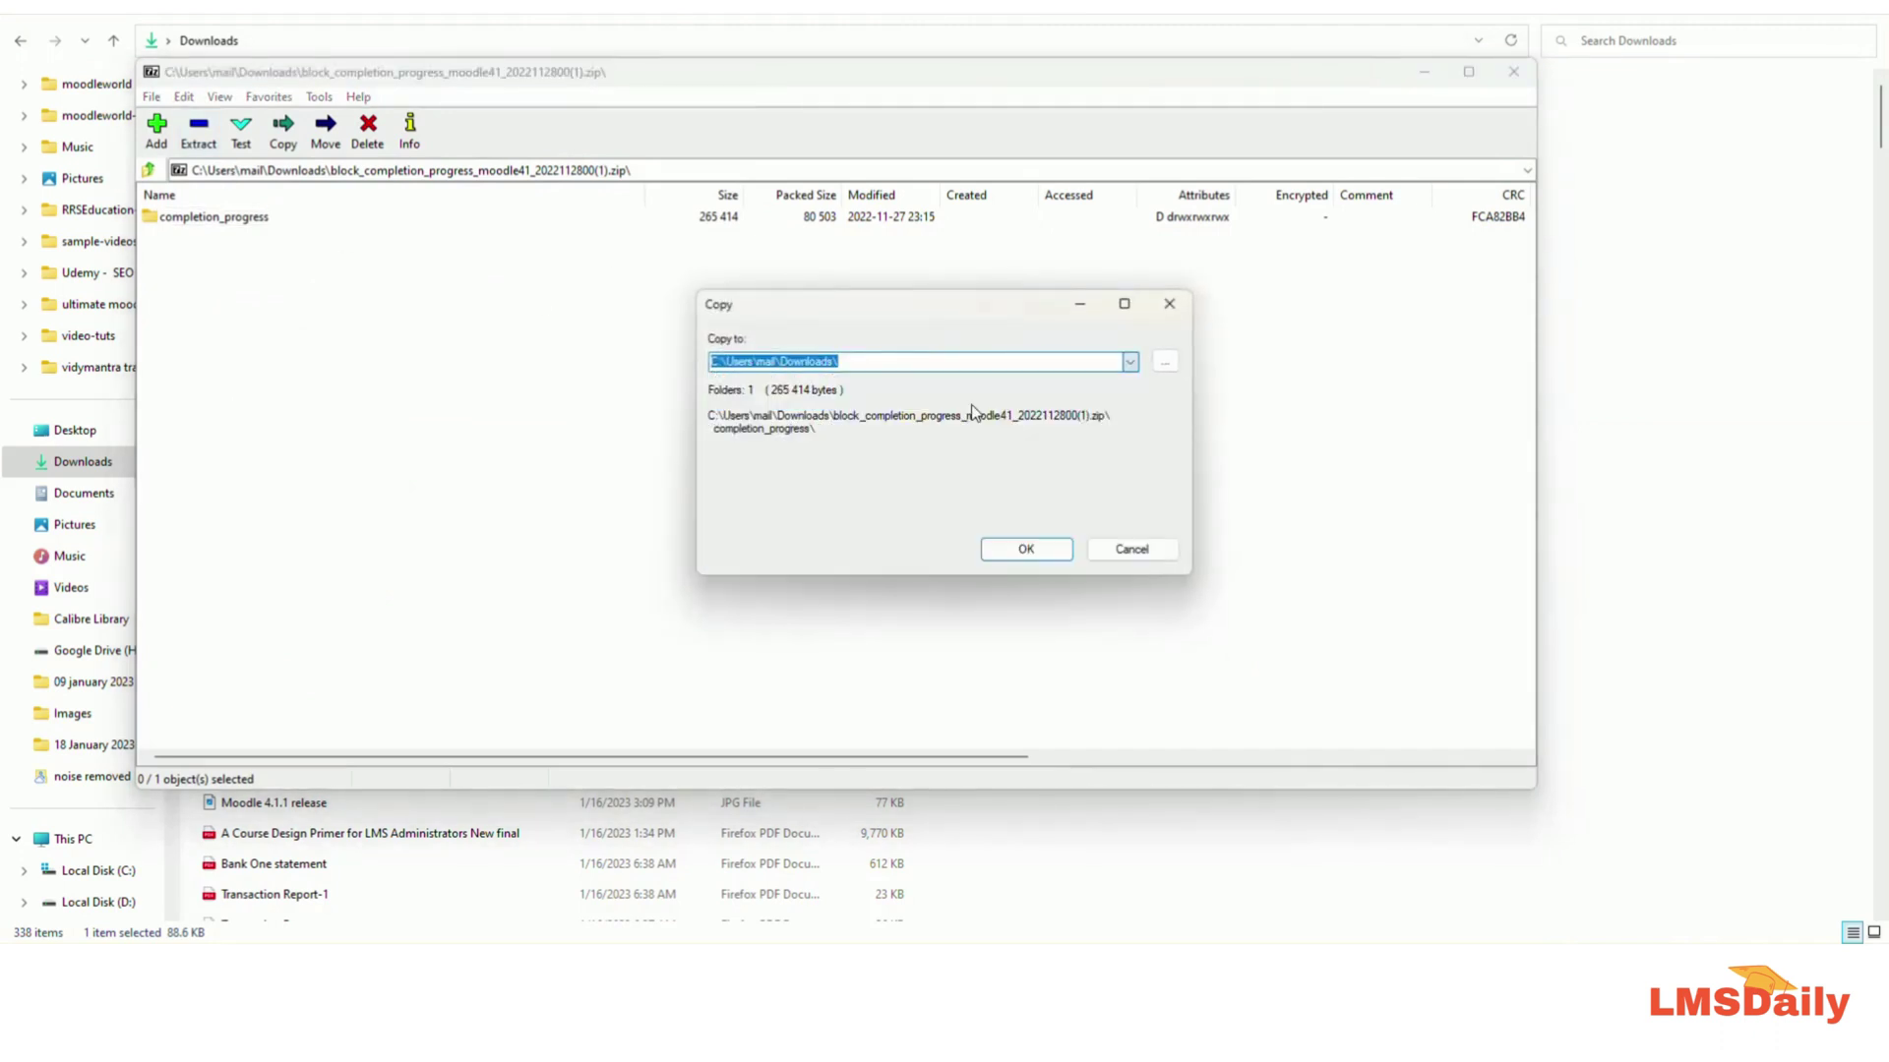
click(1025, 548)
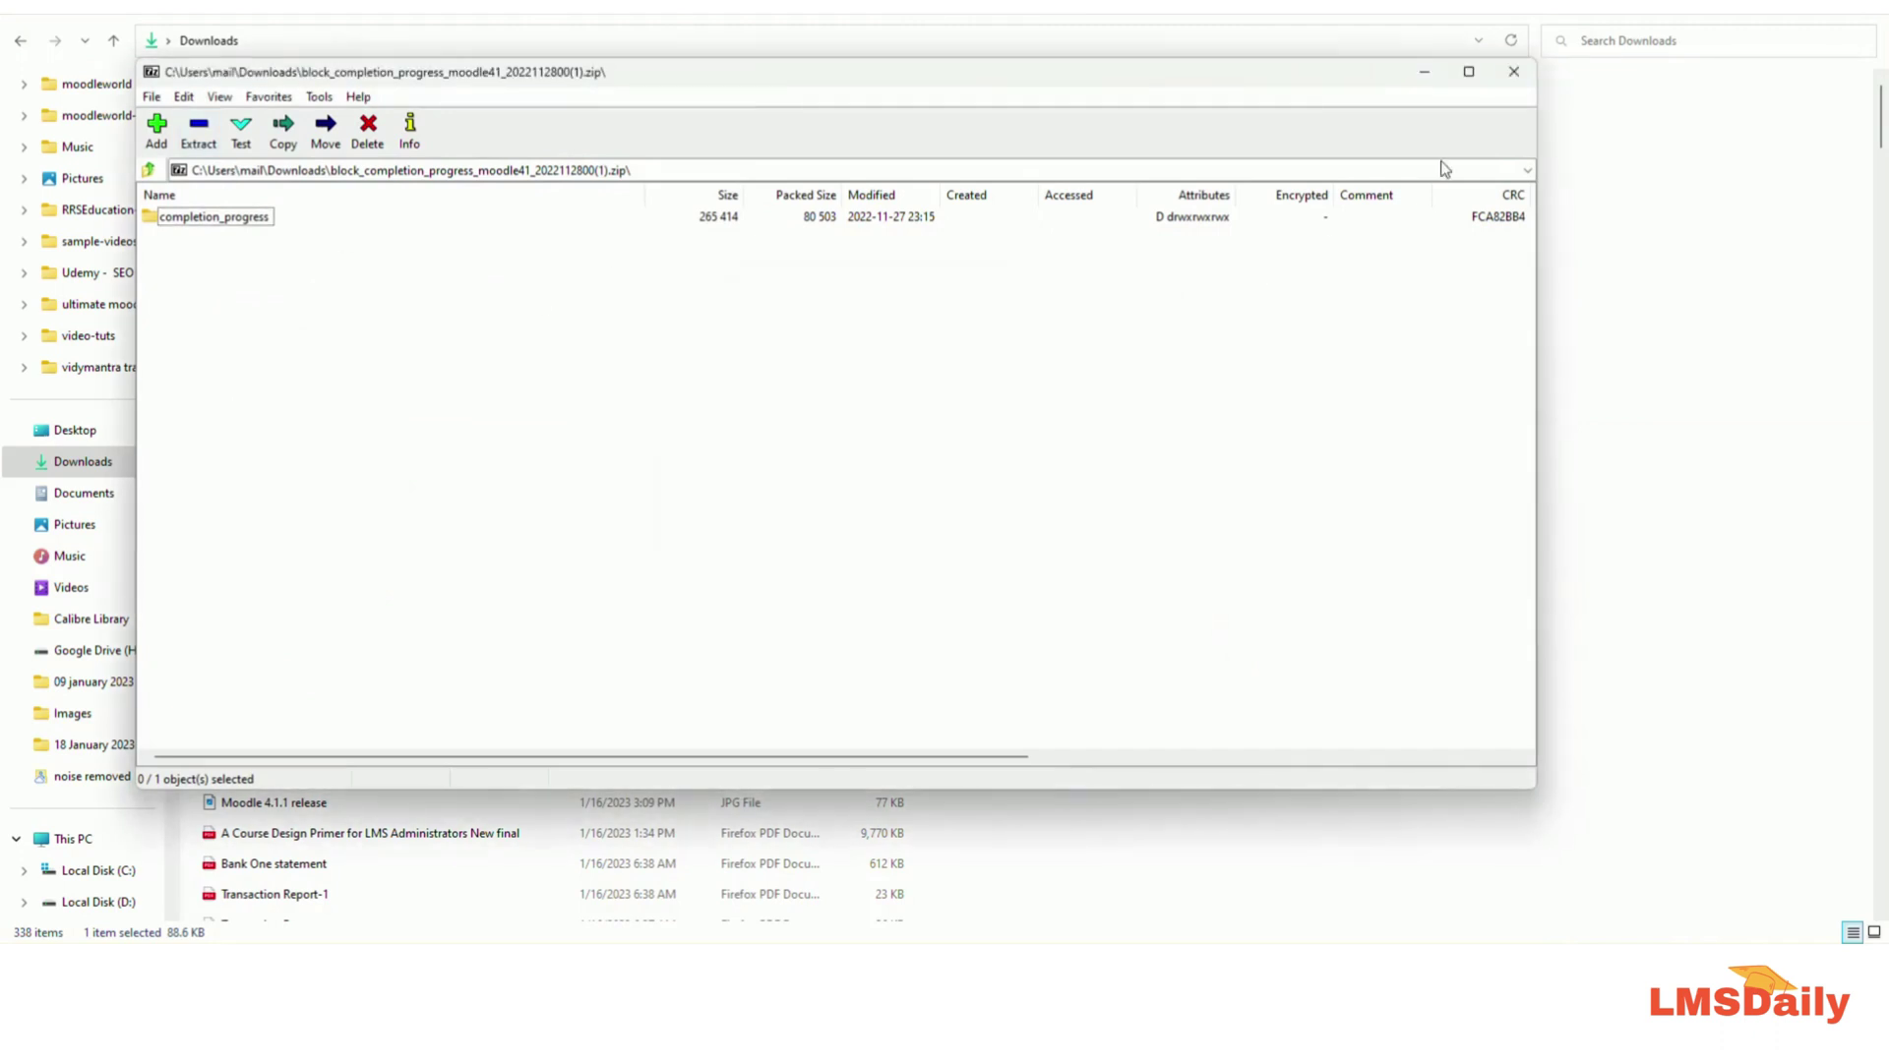
click(1513, 71)
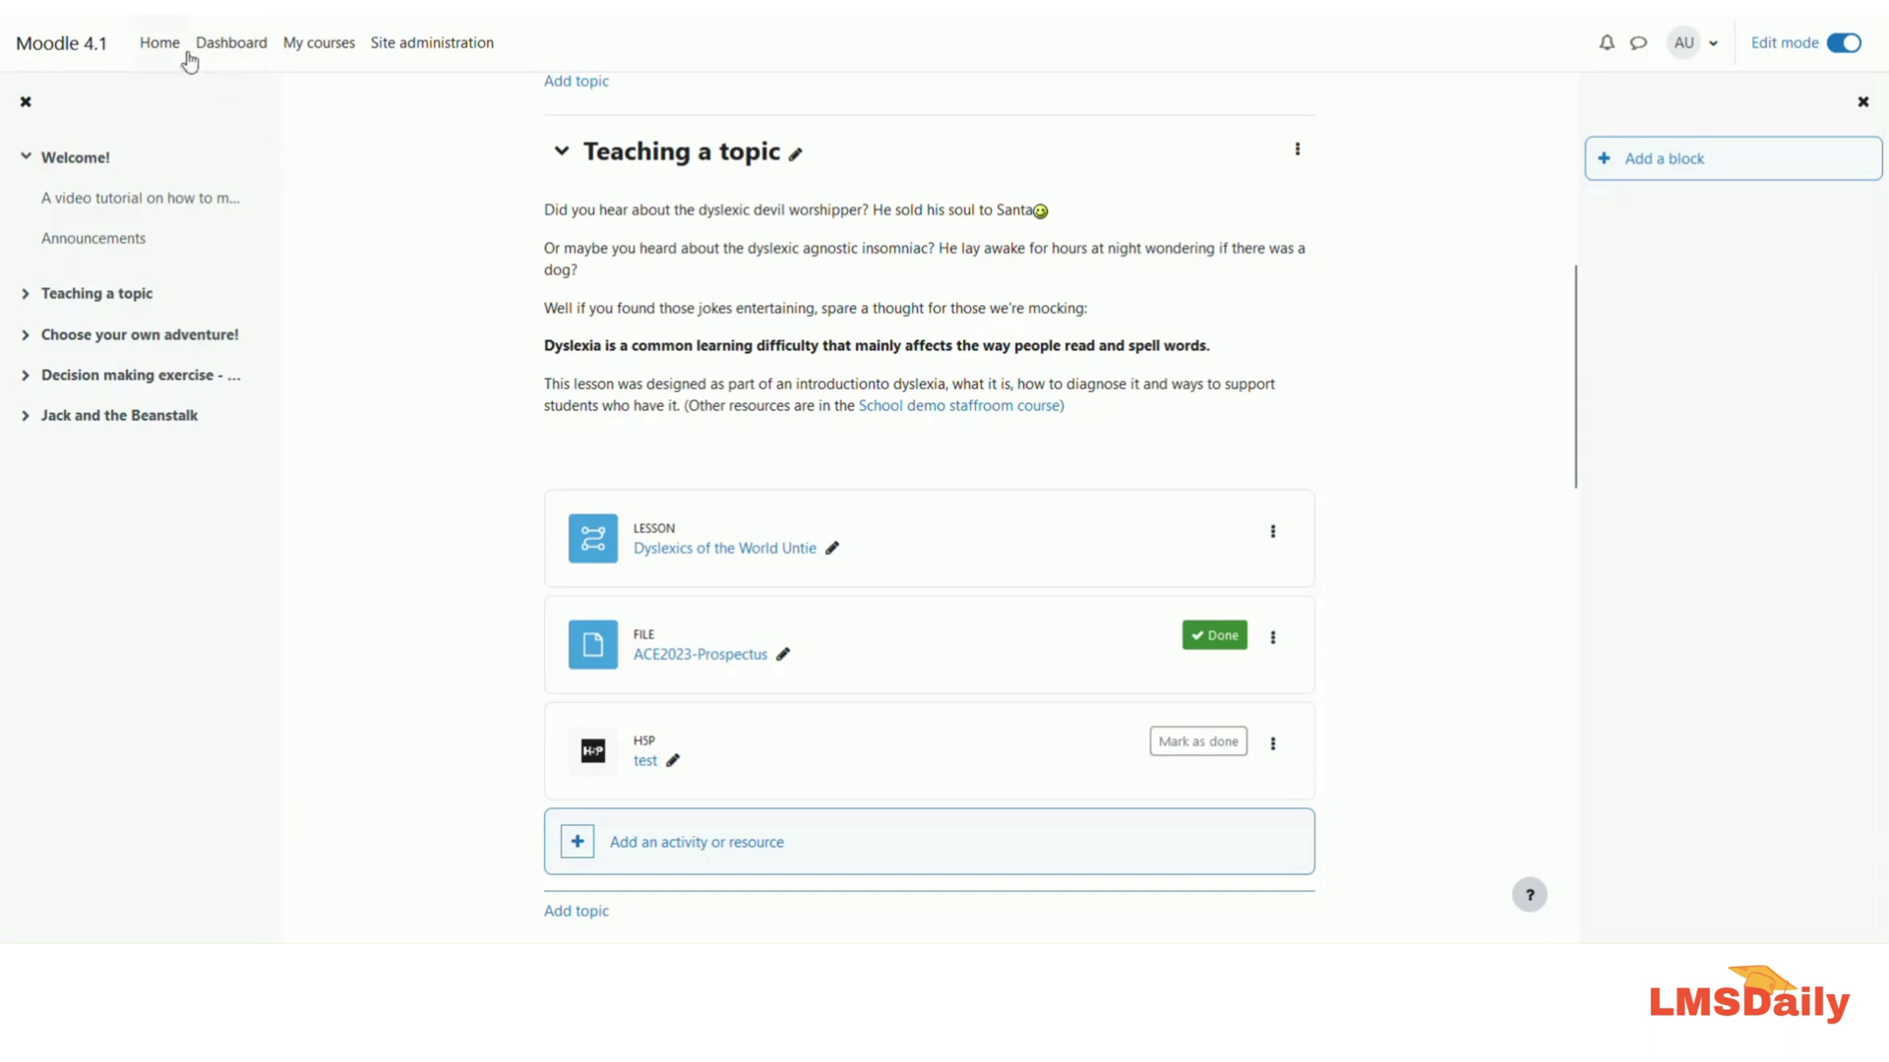
Step: From Site administration, continue past the server checks to the Plugins check listing Completion Progress
click(413, 52)
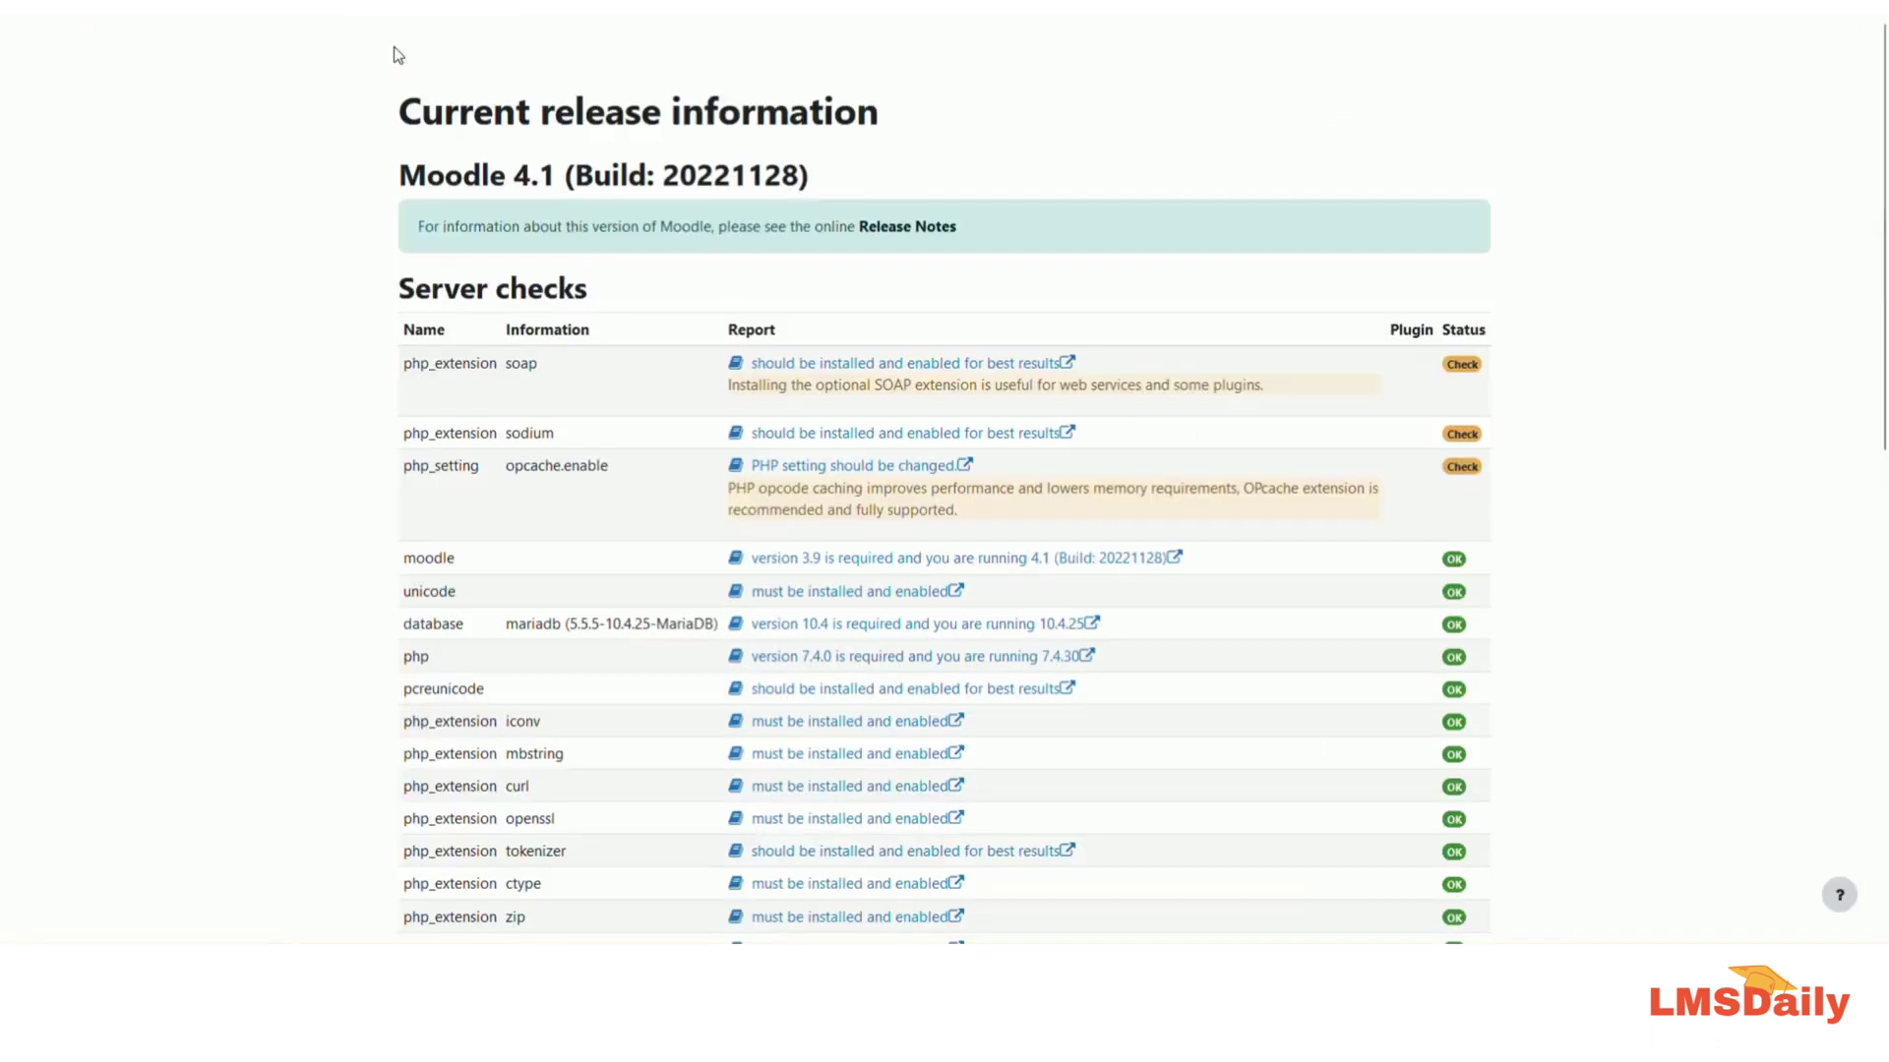
scroll(935, 511, down, 15)
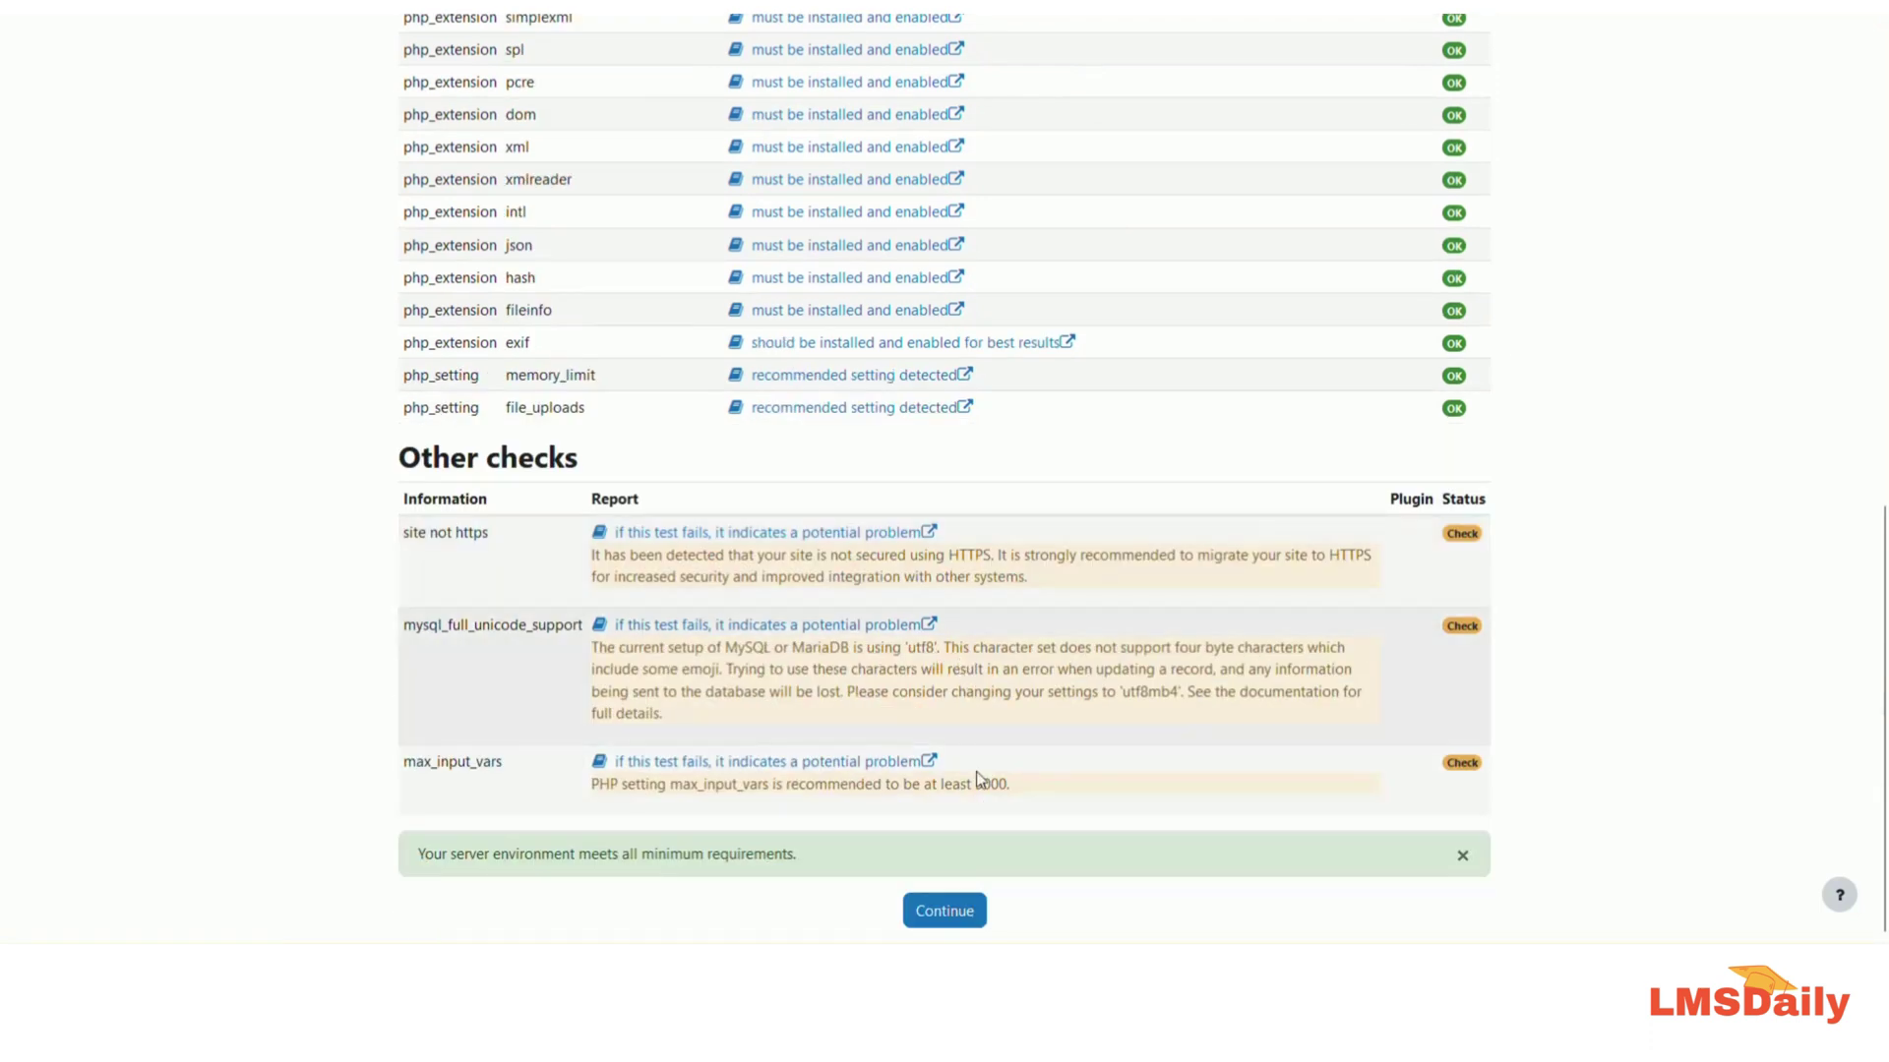
click(969, 929)
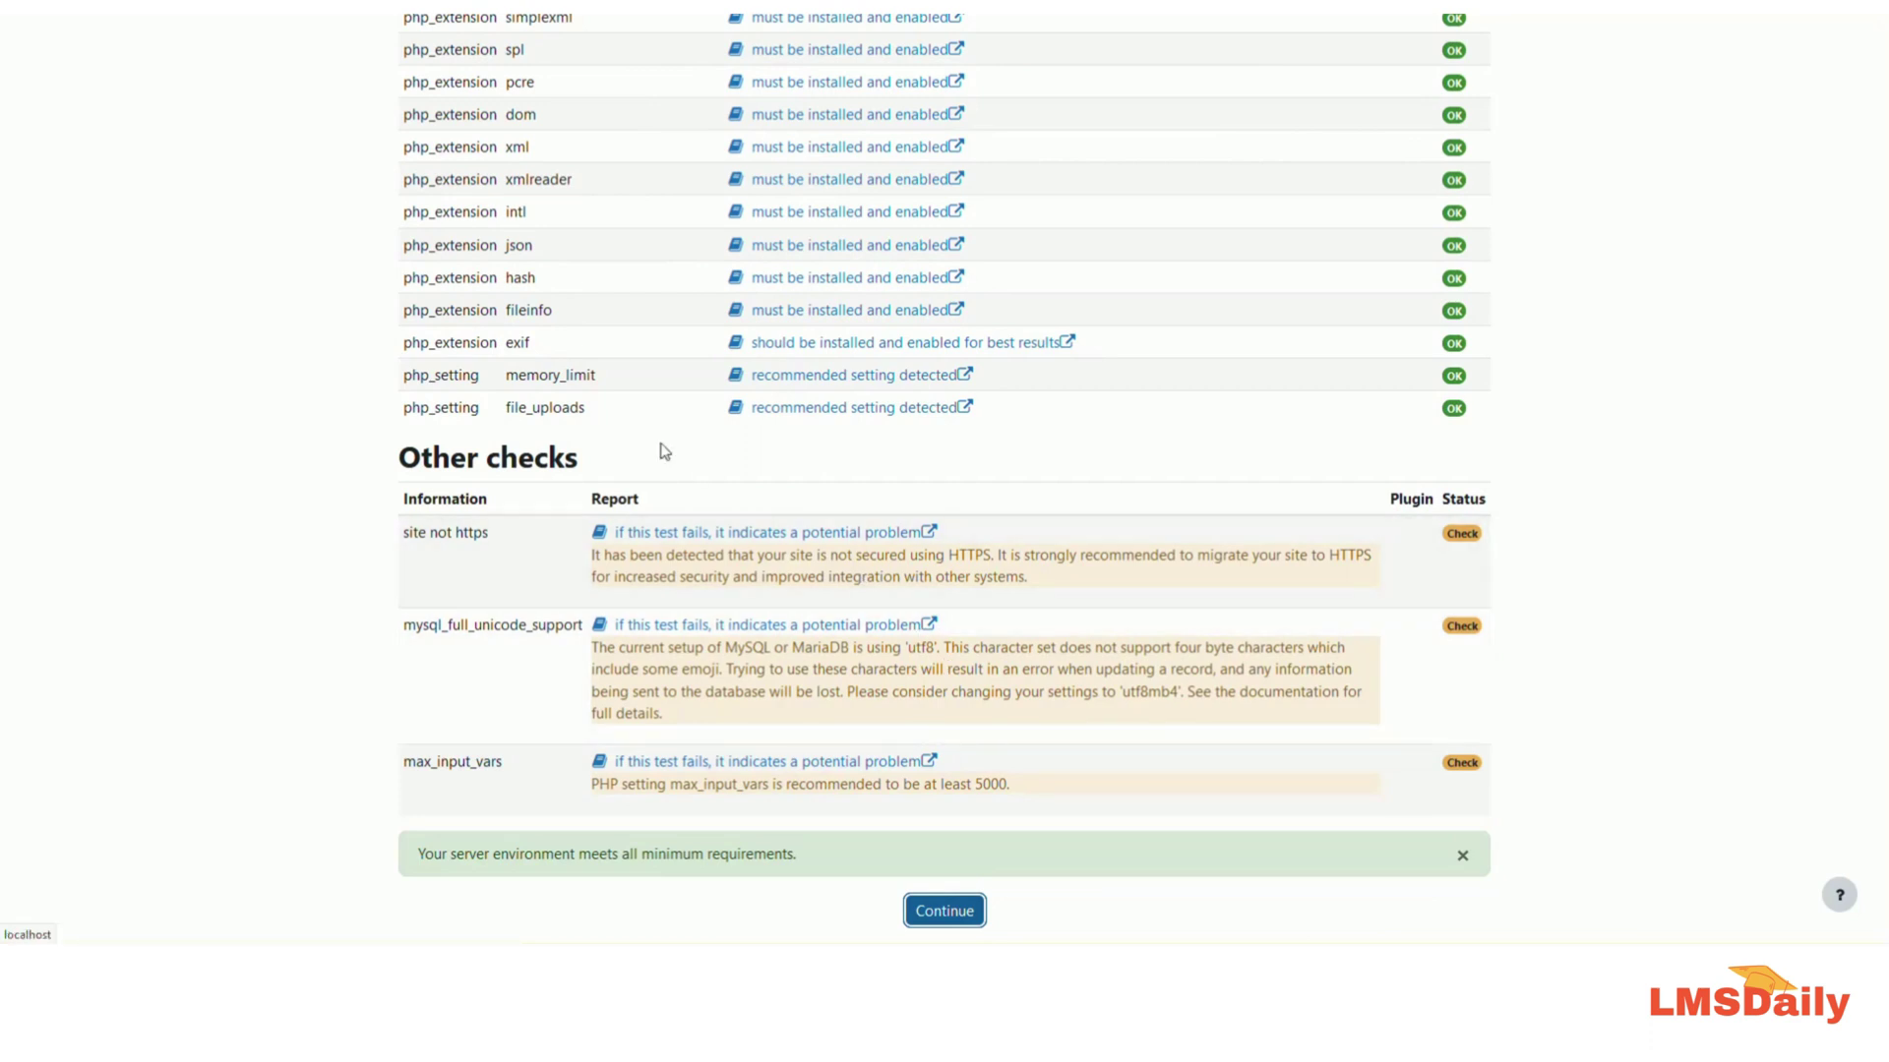
scroll(970, 653, down, 1)
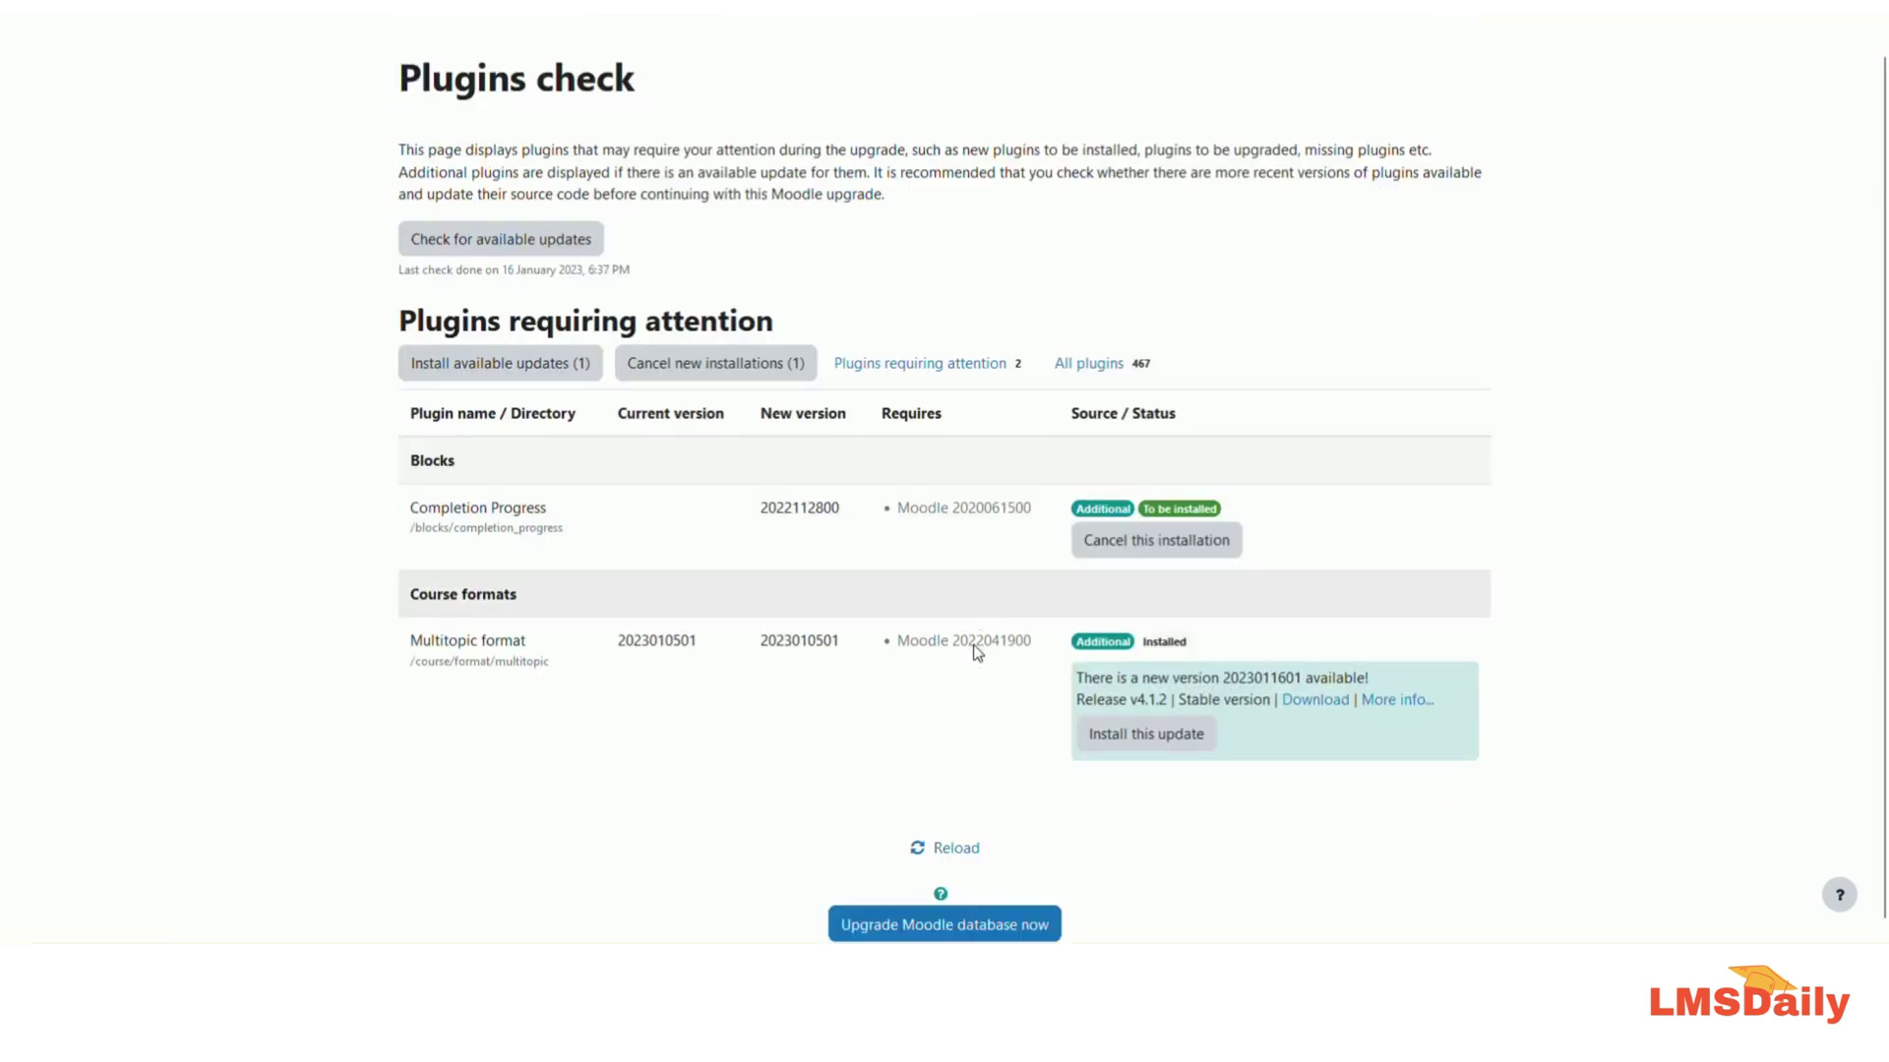
Step: Upgrade the Moodle database to install Completion Progress and save its default settings
click(950, 921)
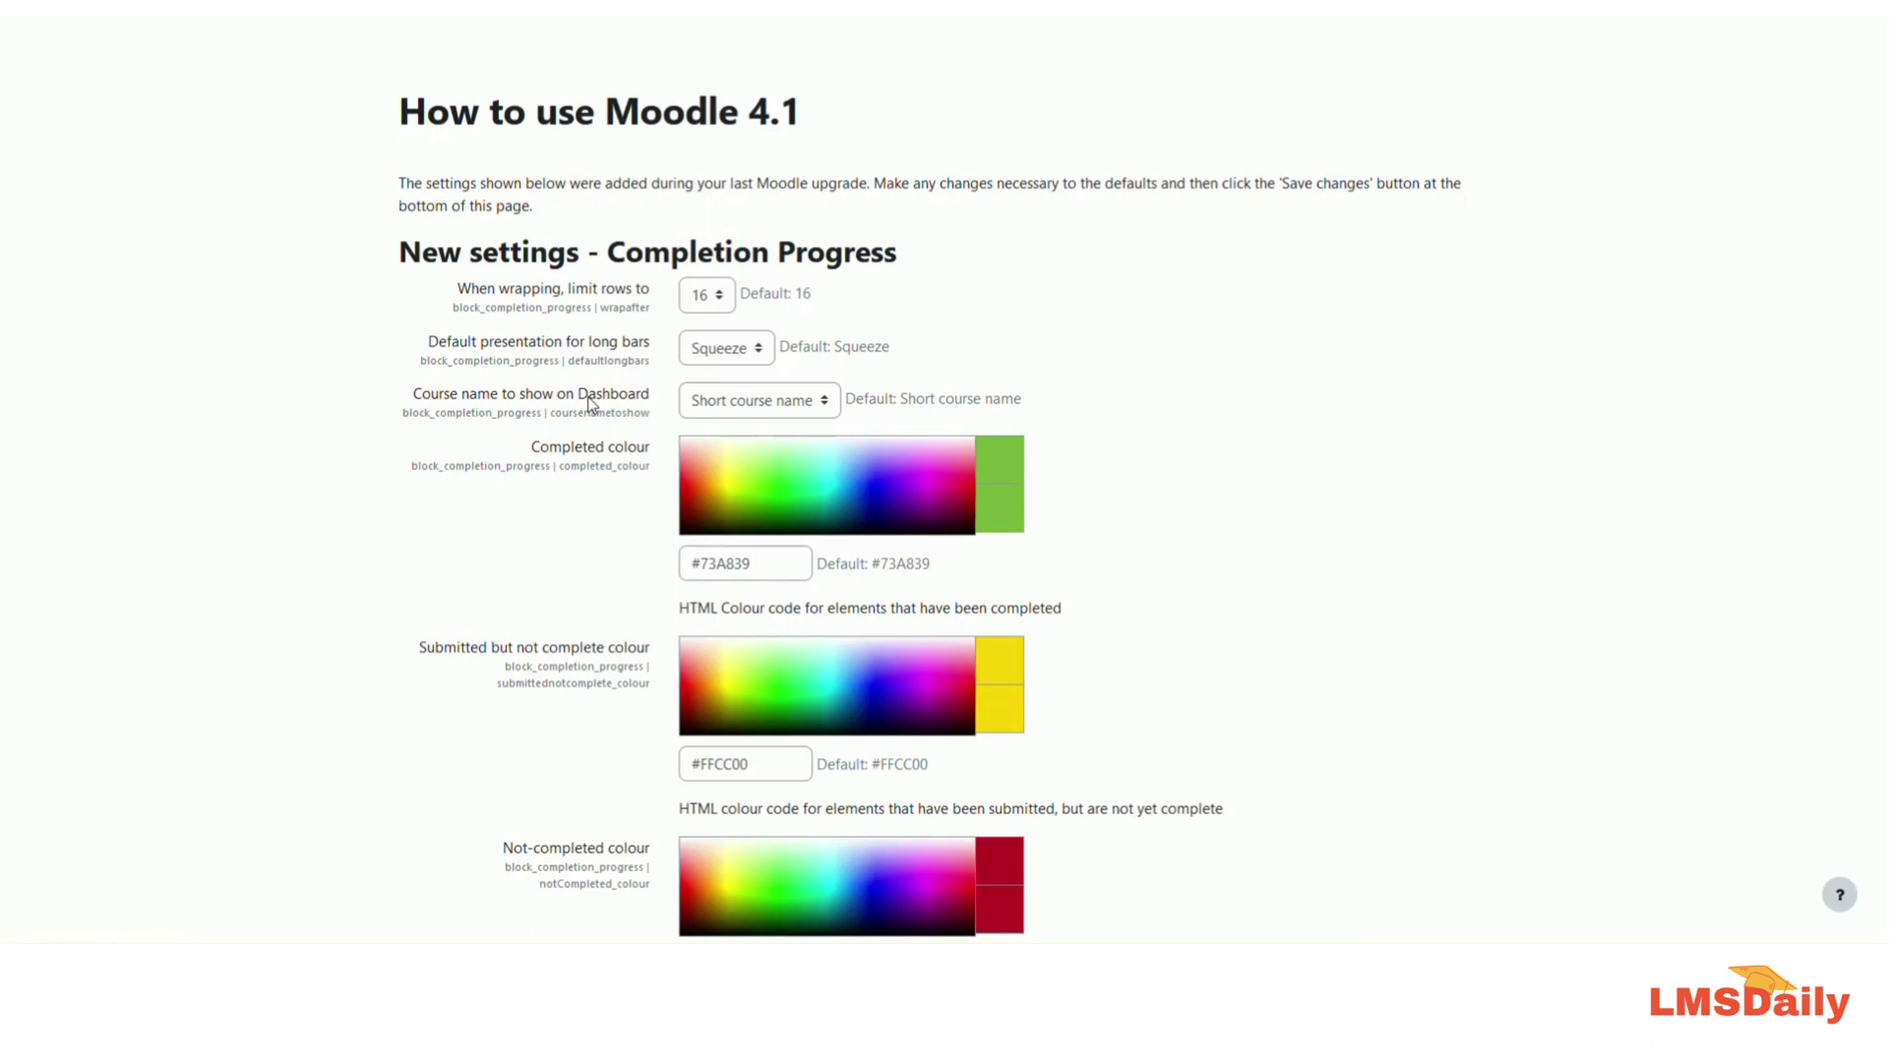
scroll(590, 403, down, 5)
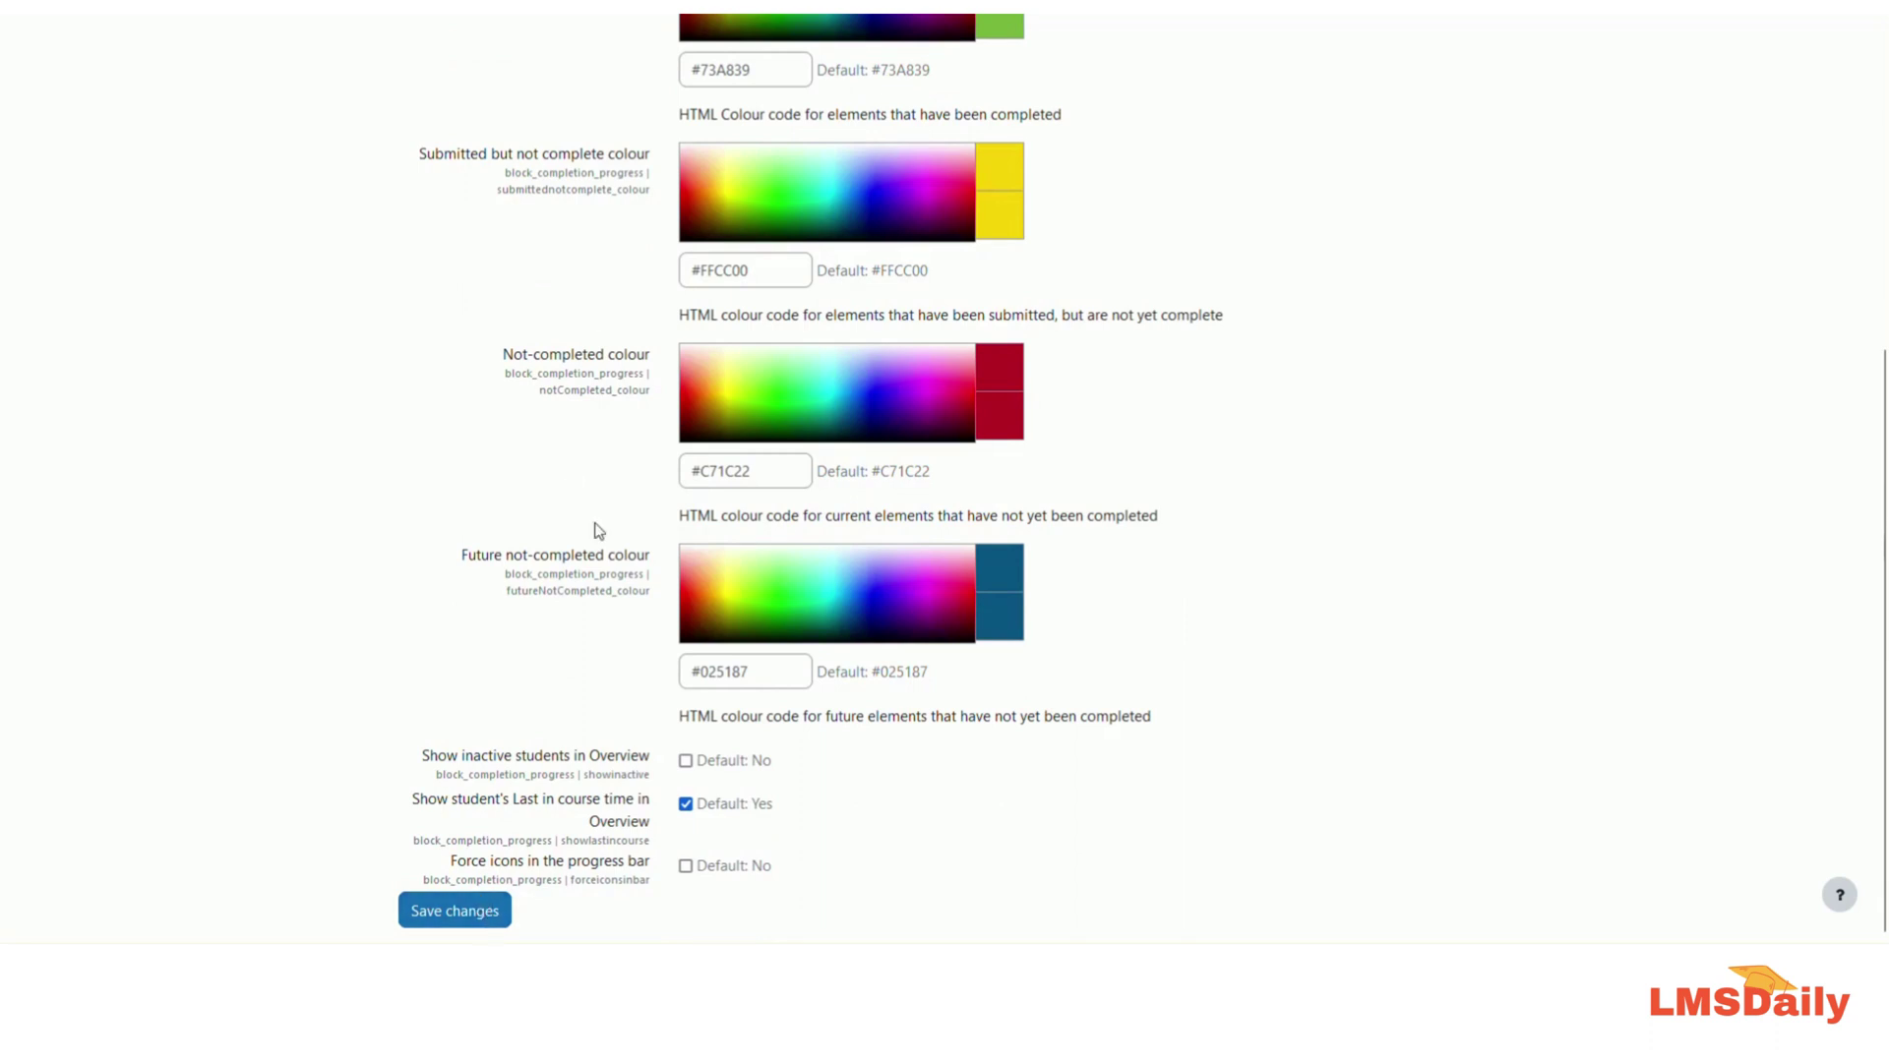
click(494, 921)
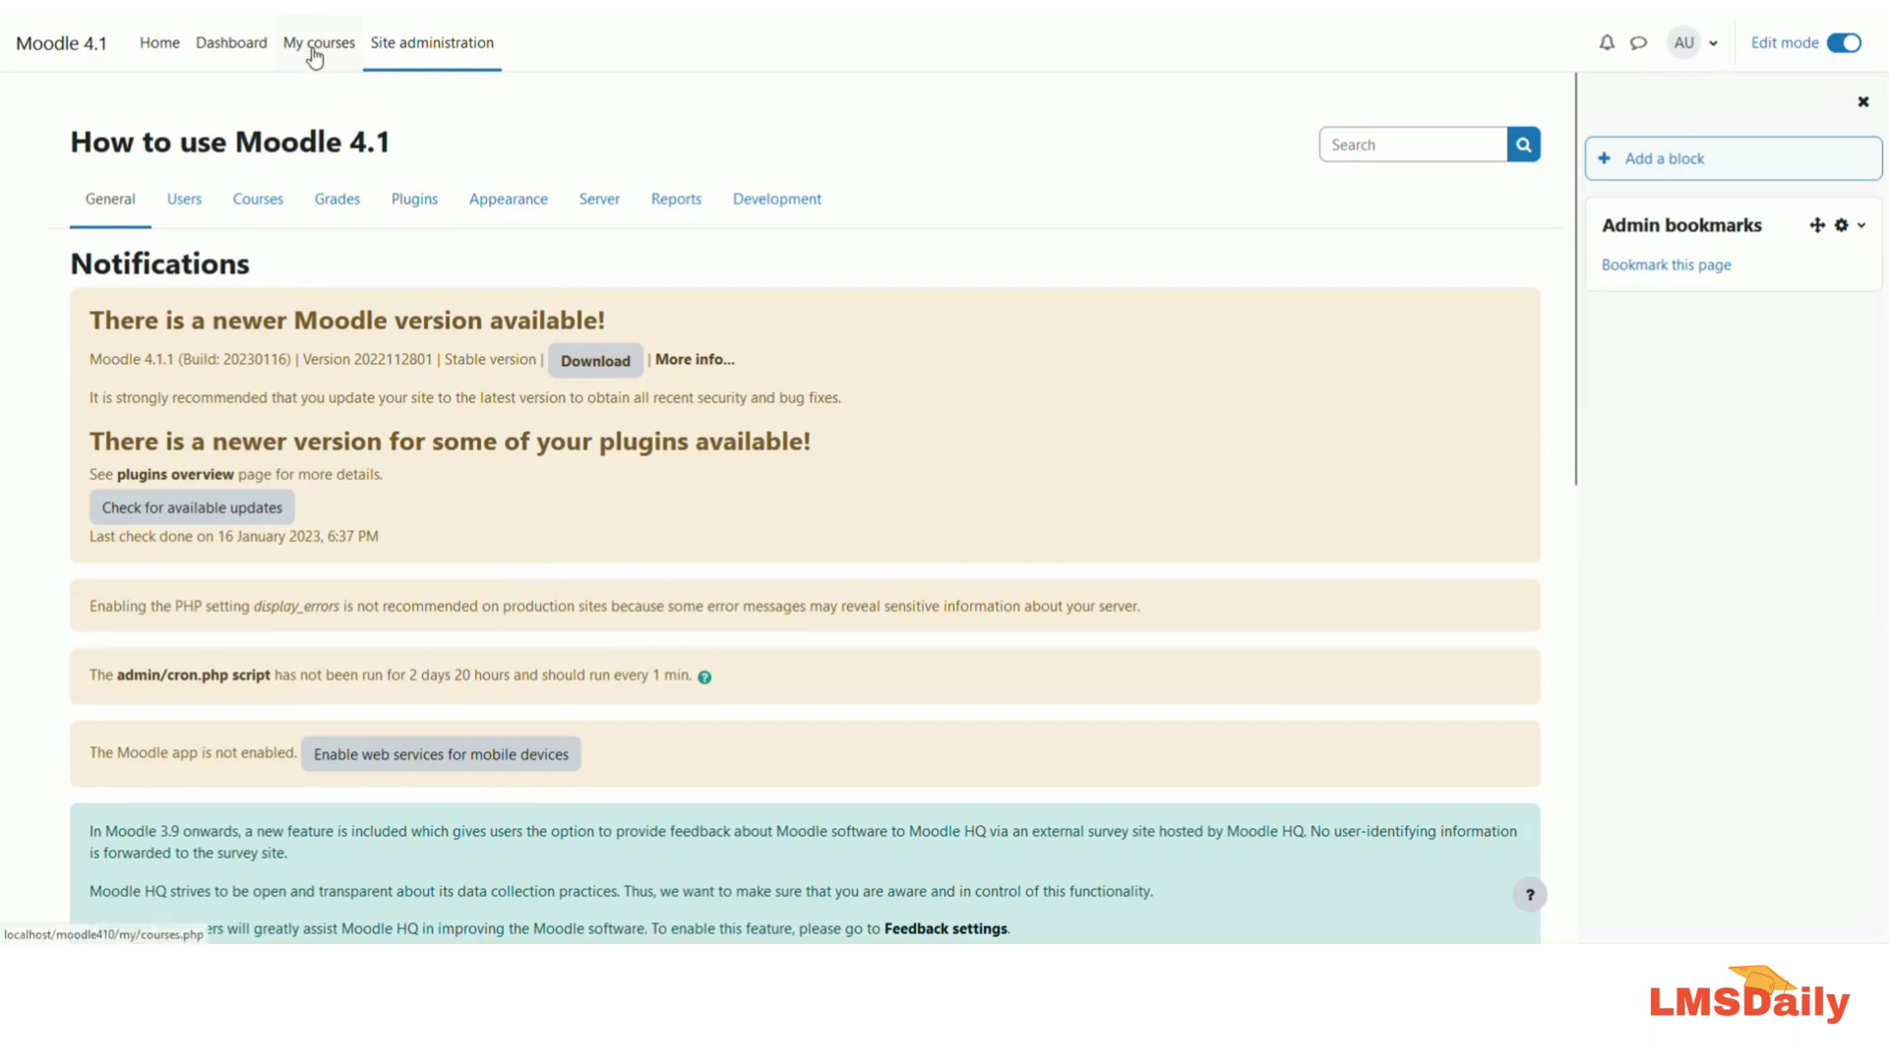
Step: Open the Some example lessons course from My courses, browse its sections, and turn editing on
click(315, 56)
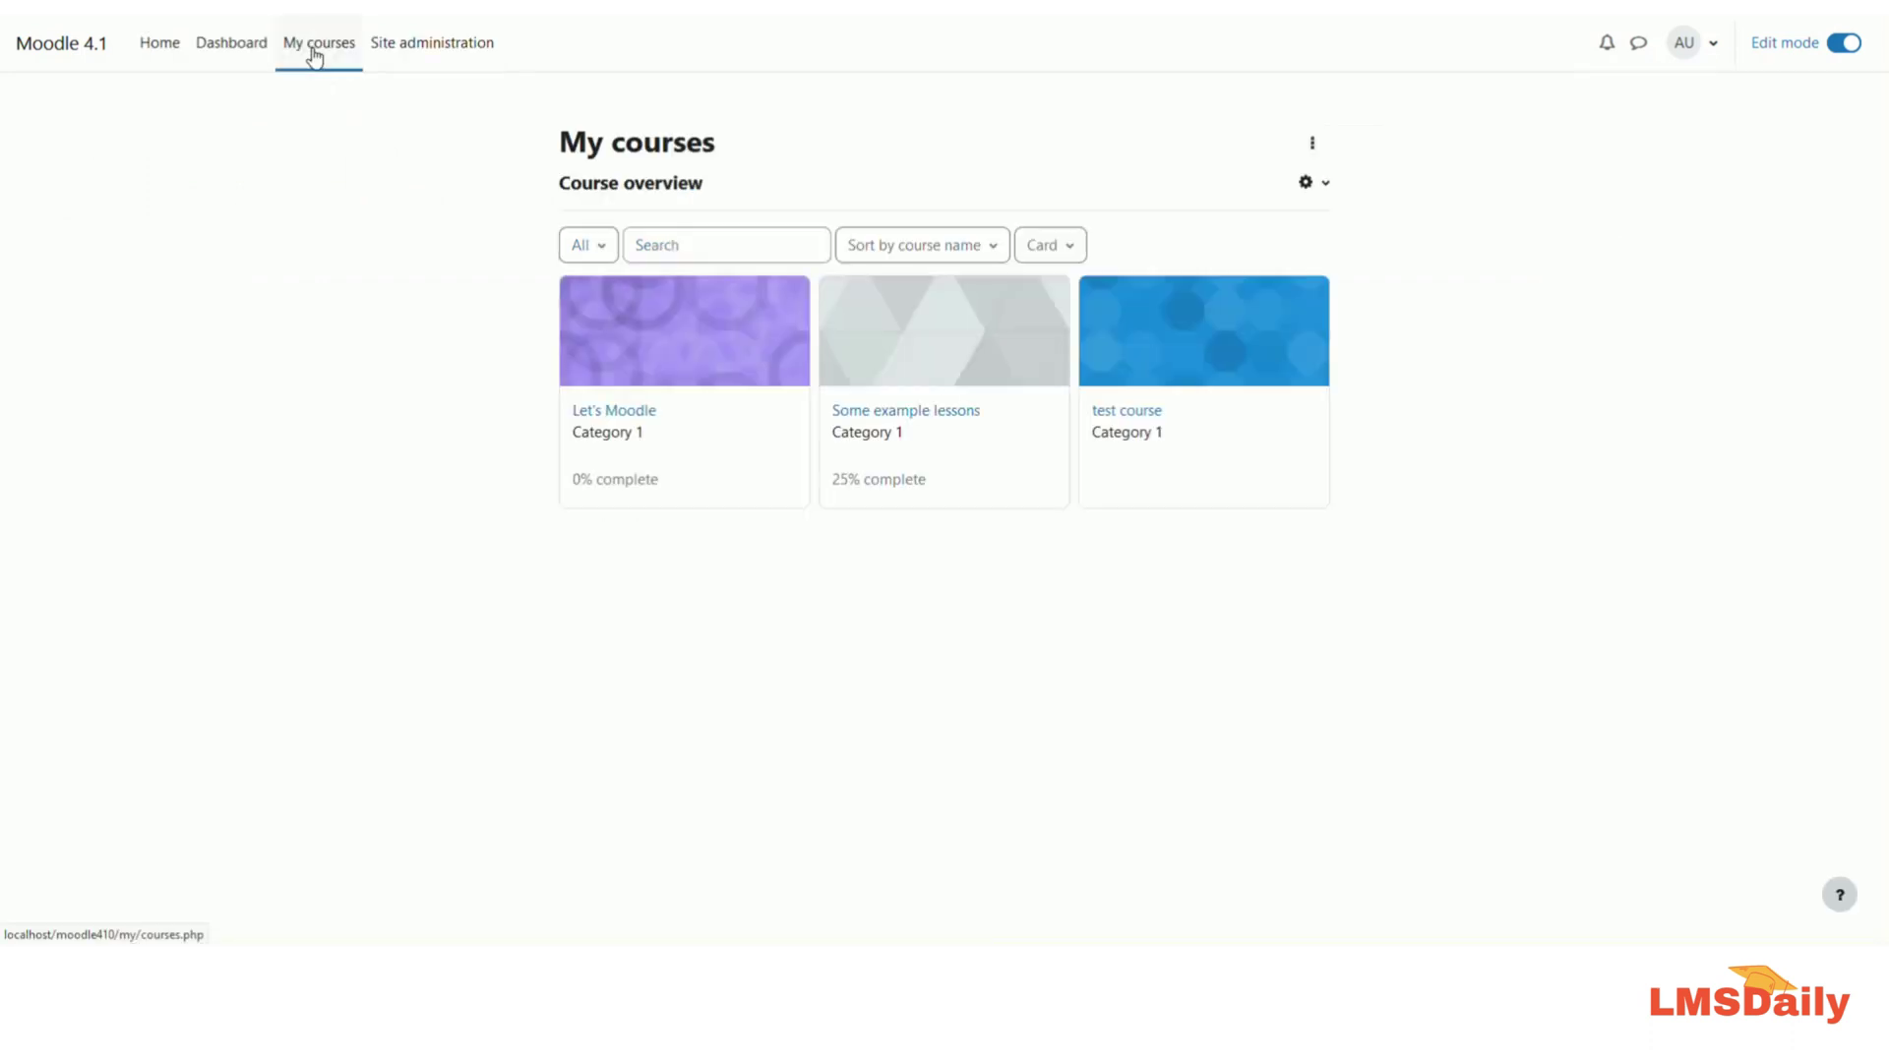
click(920, 368)
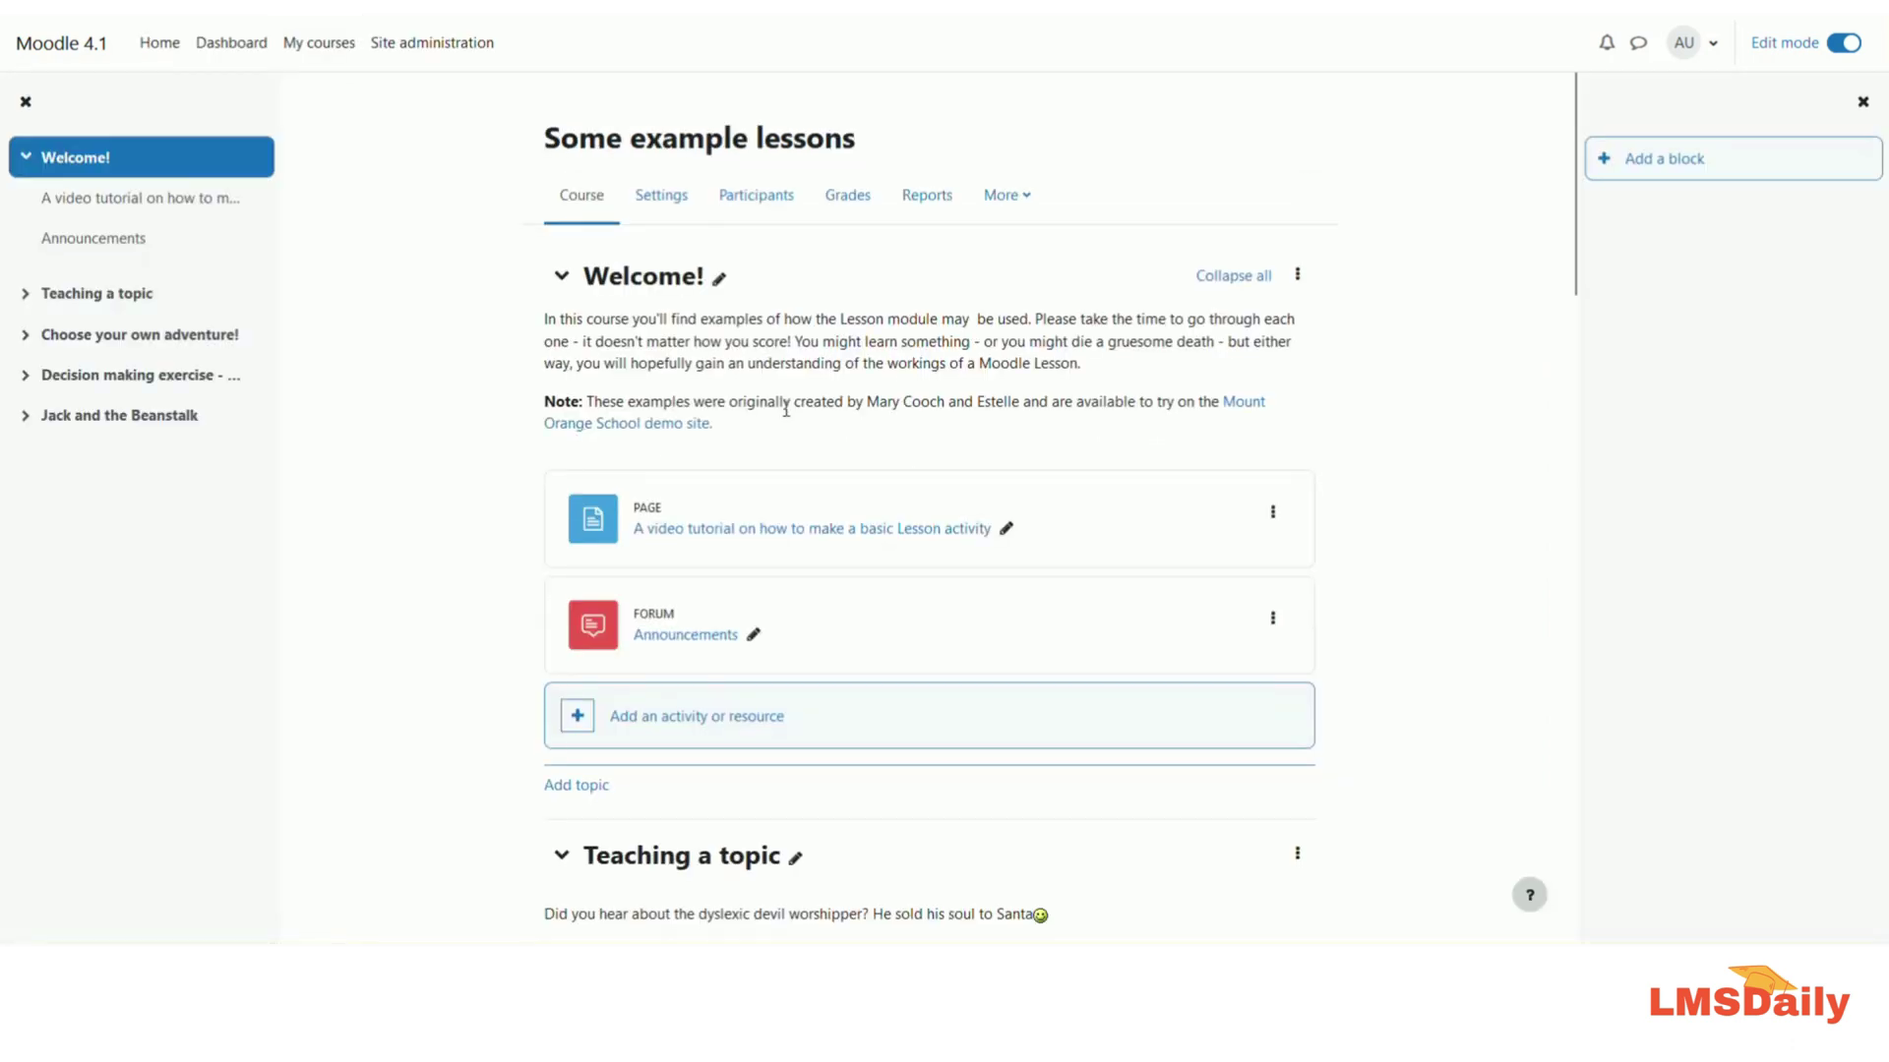
scroll(786, 411, down, 7)
scroll(786, 411, down, 8)
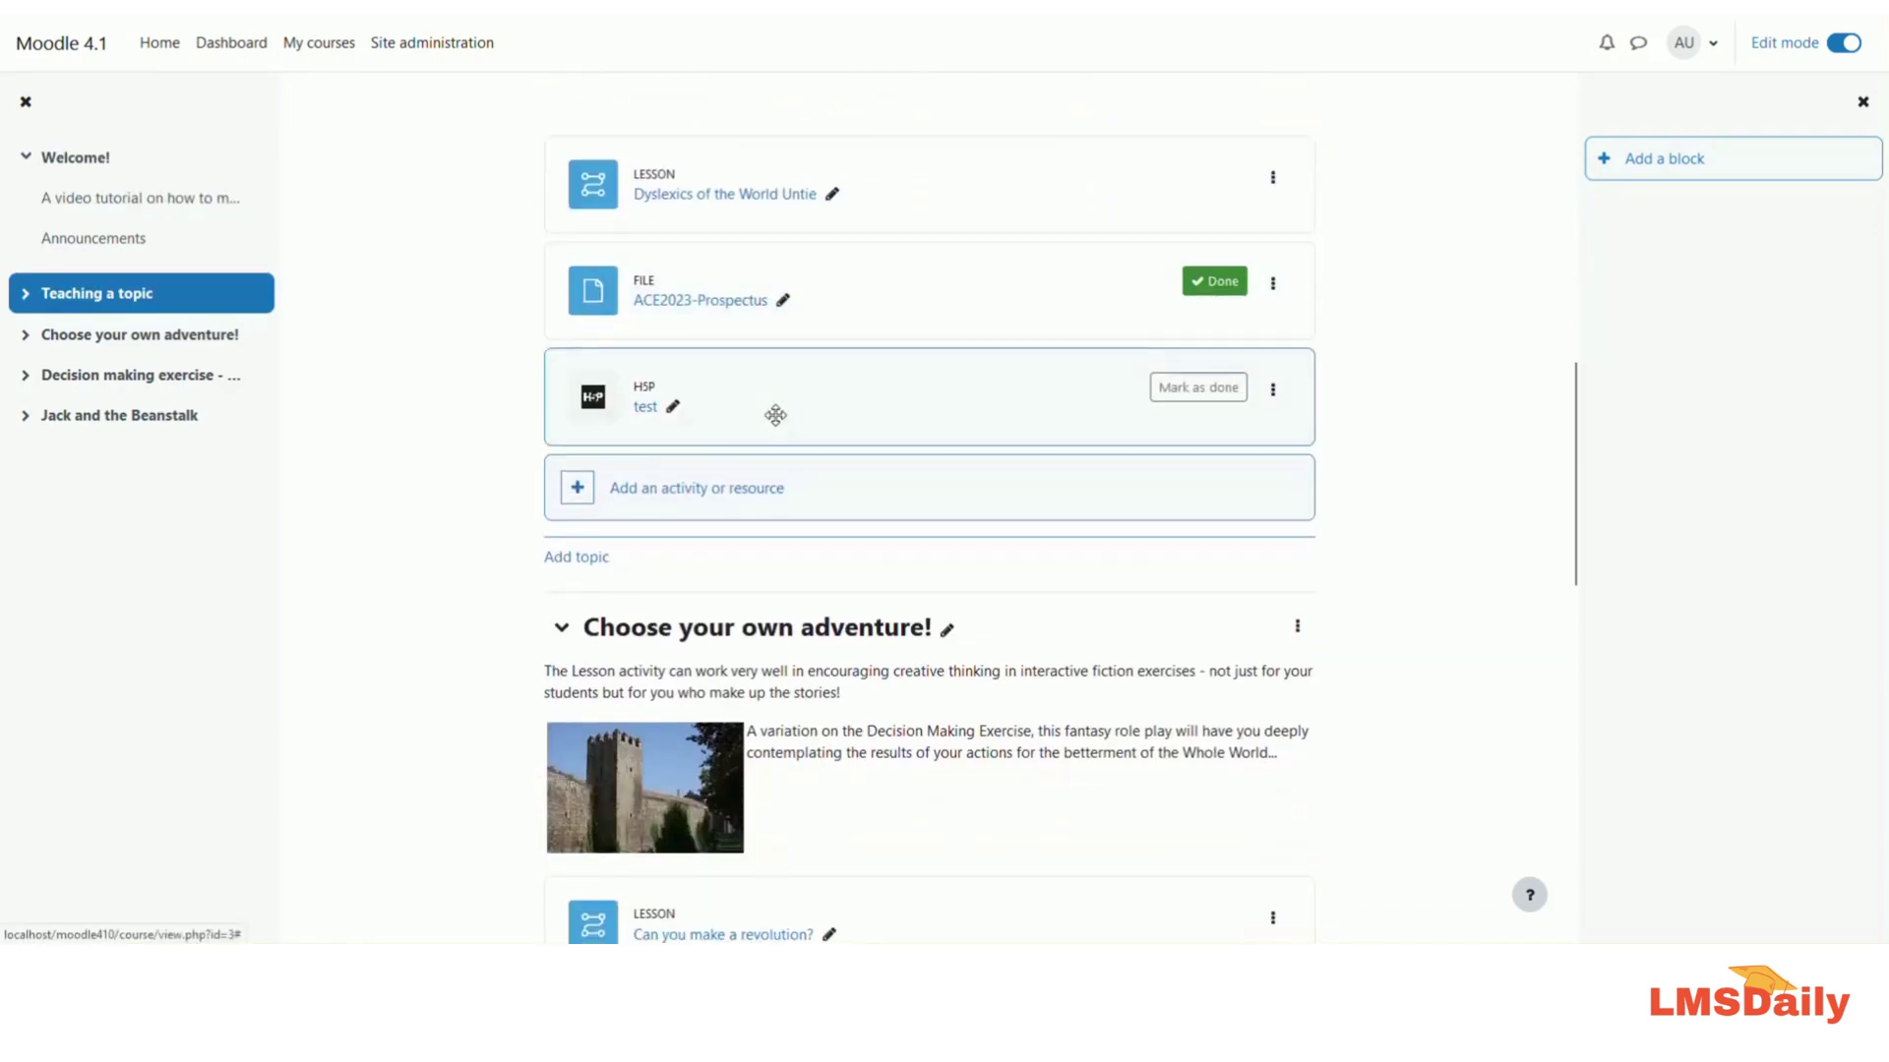
scroll(780, 423, down, 4)
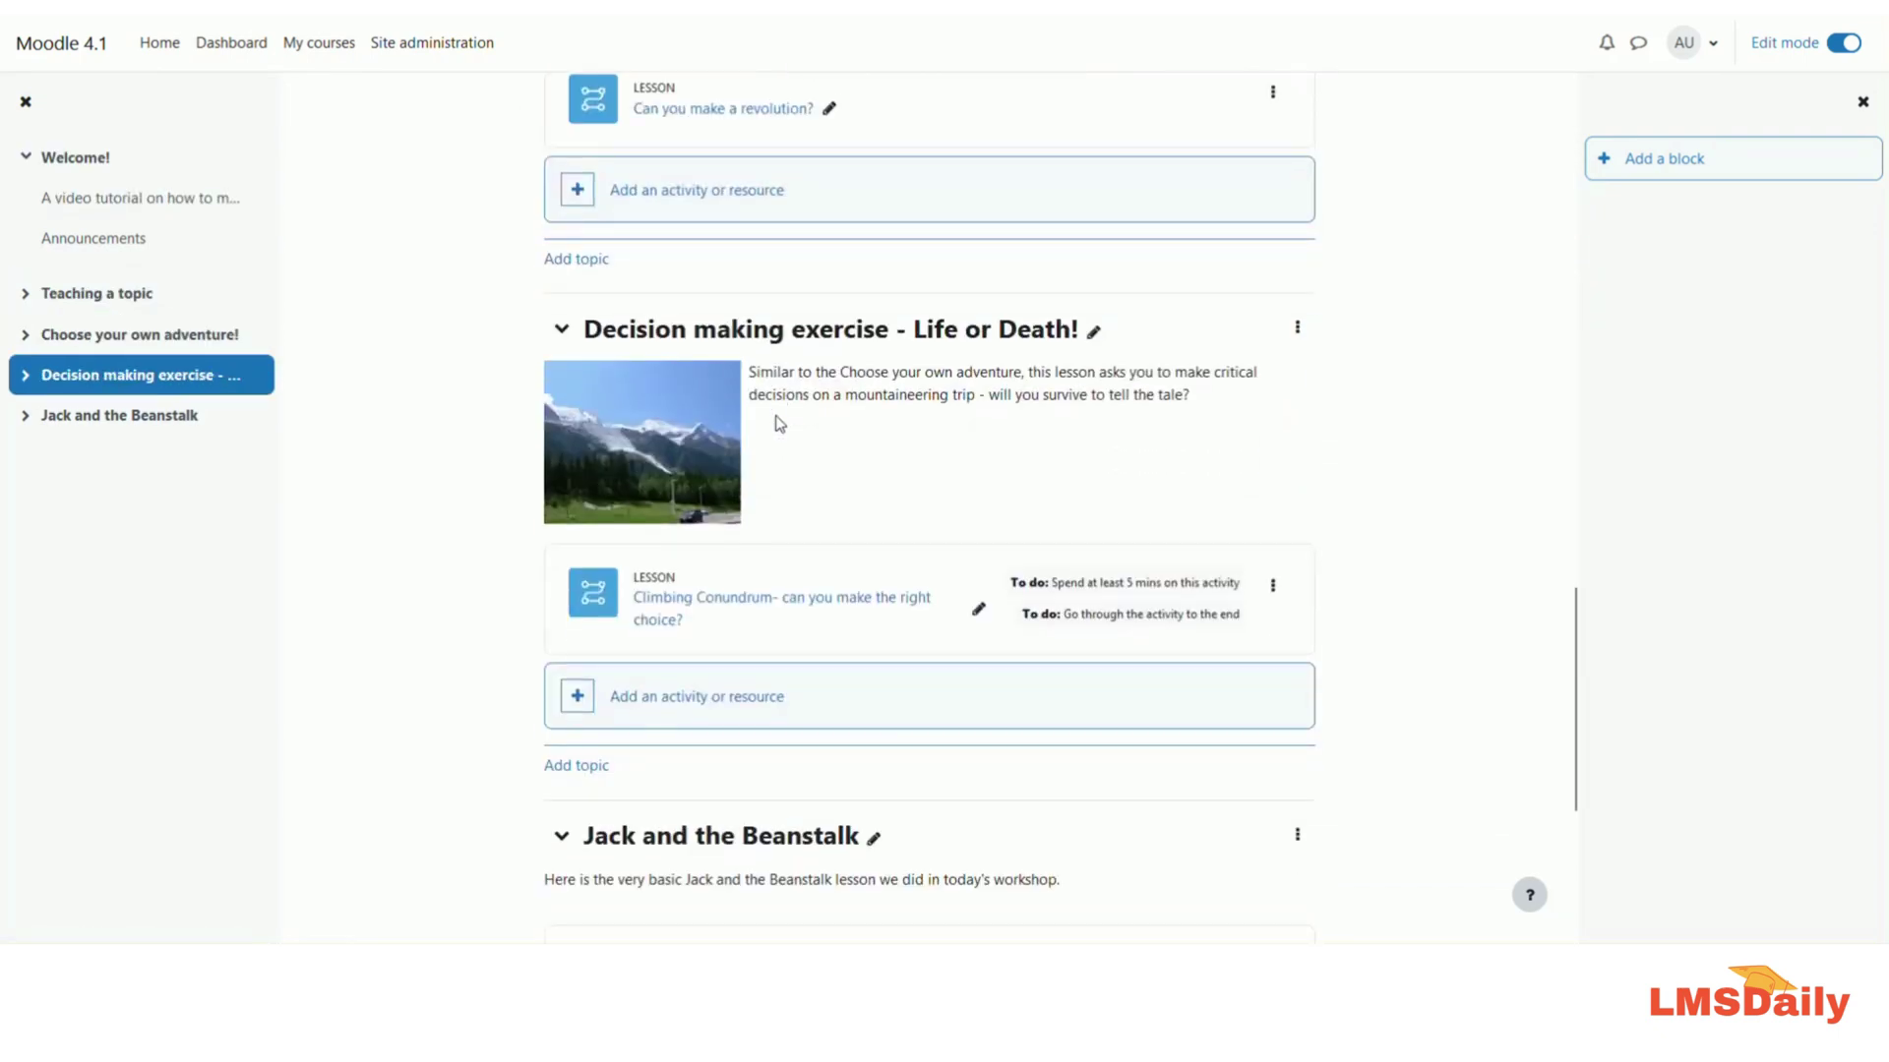
scroll(780, 423, up, 12)
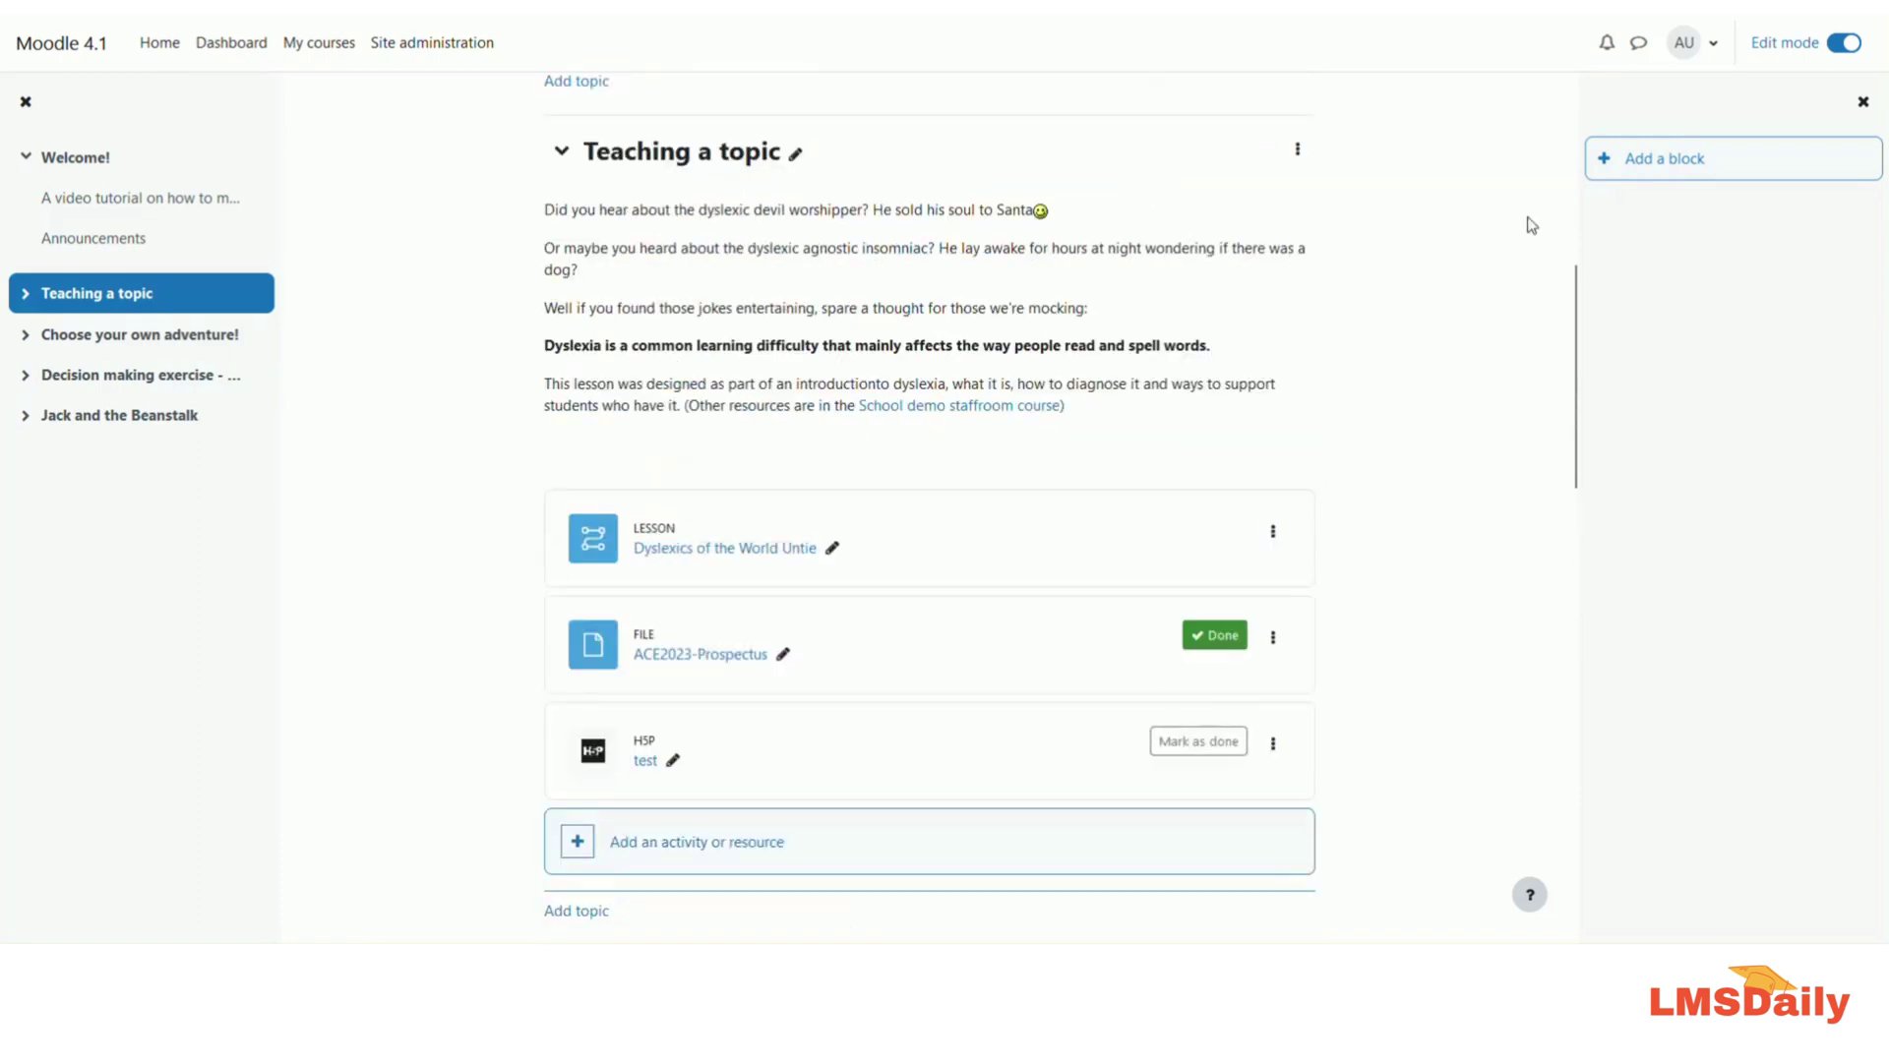
click(1636, 167)
click(1676, 160)
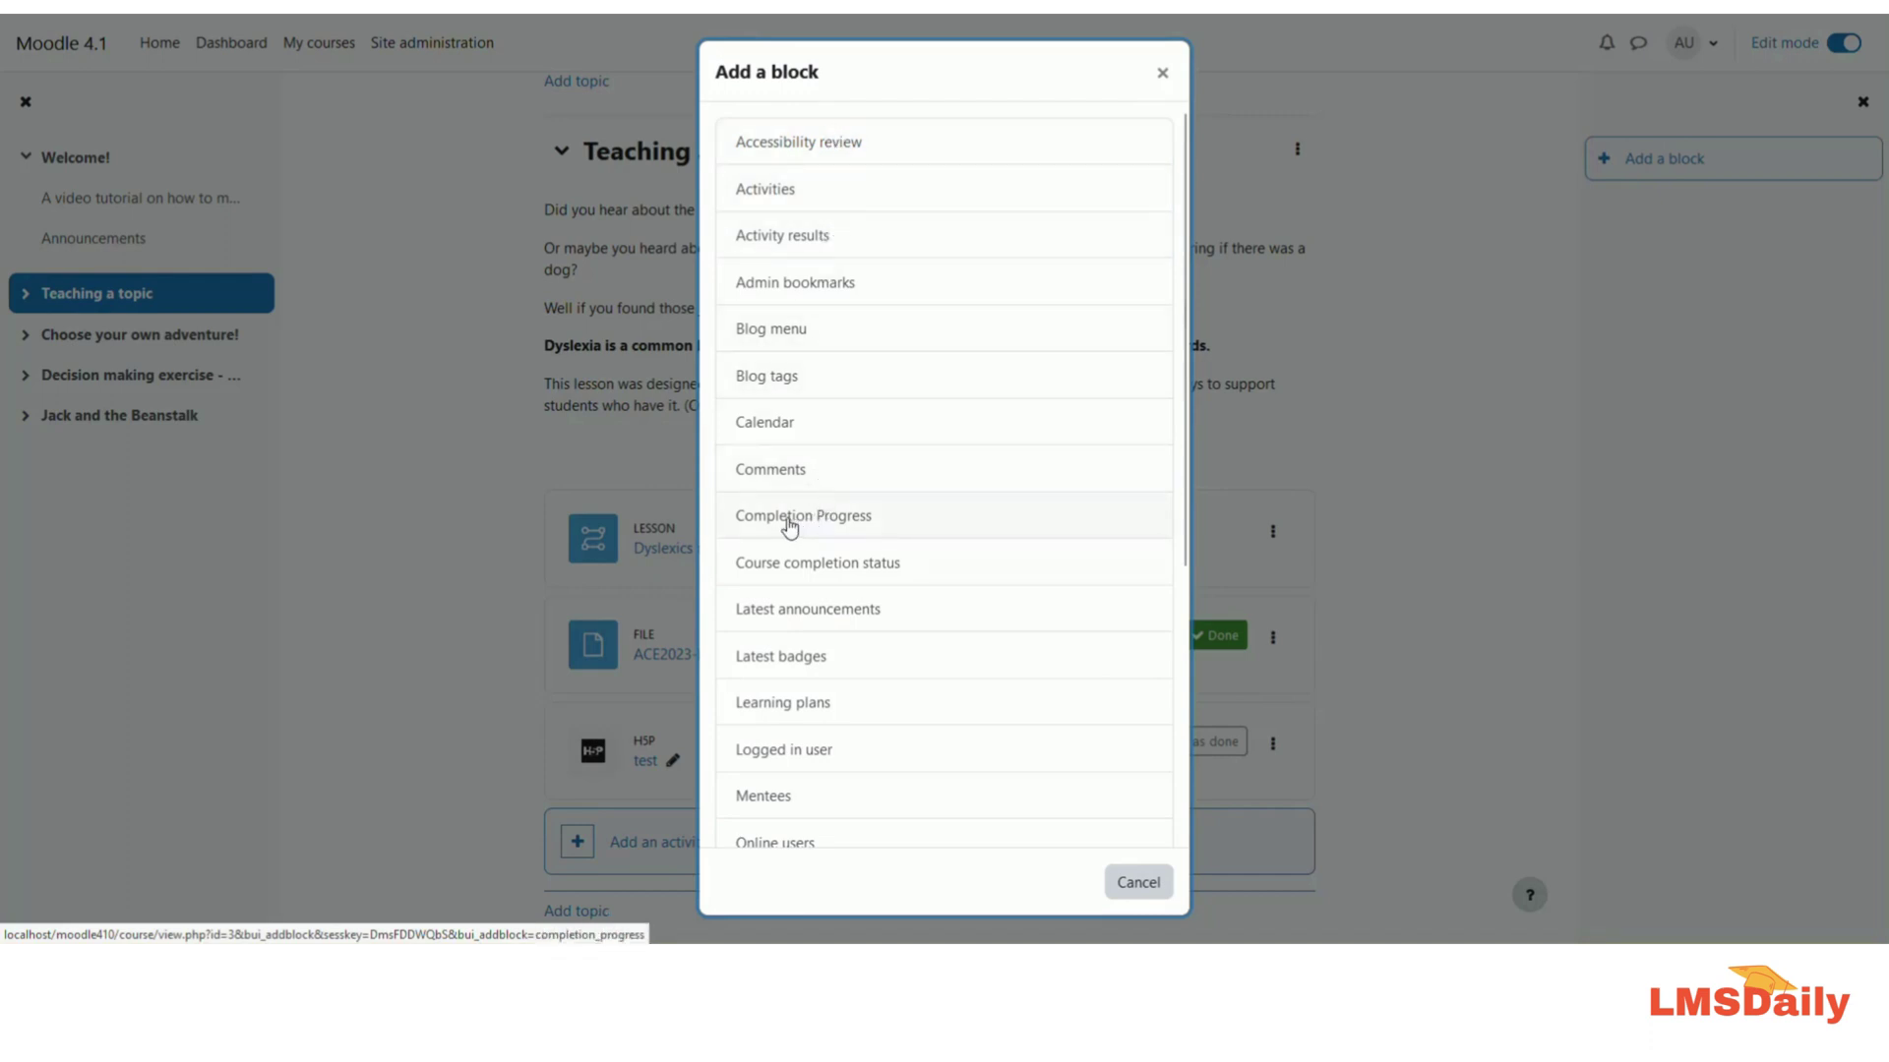
click(845, 531)
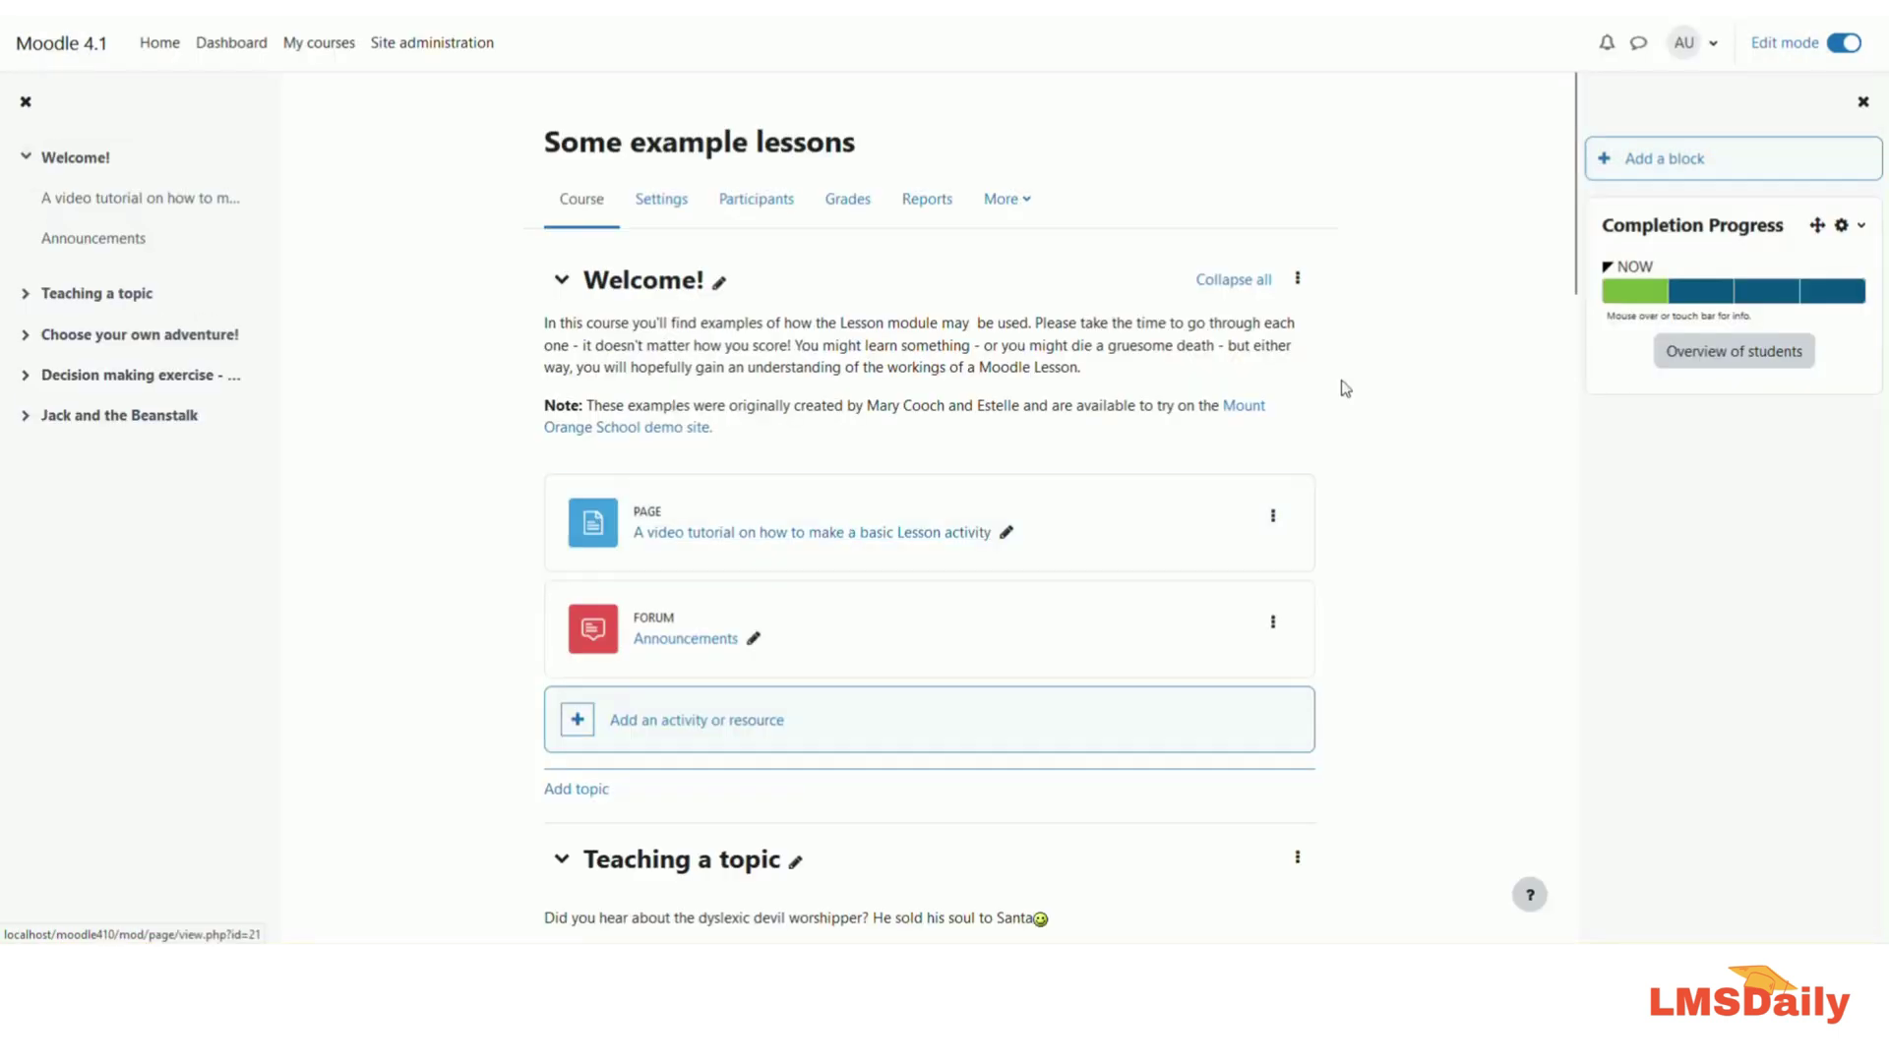
mouse_move(1641, 300)
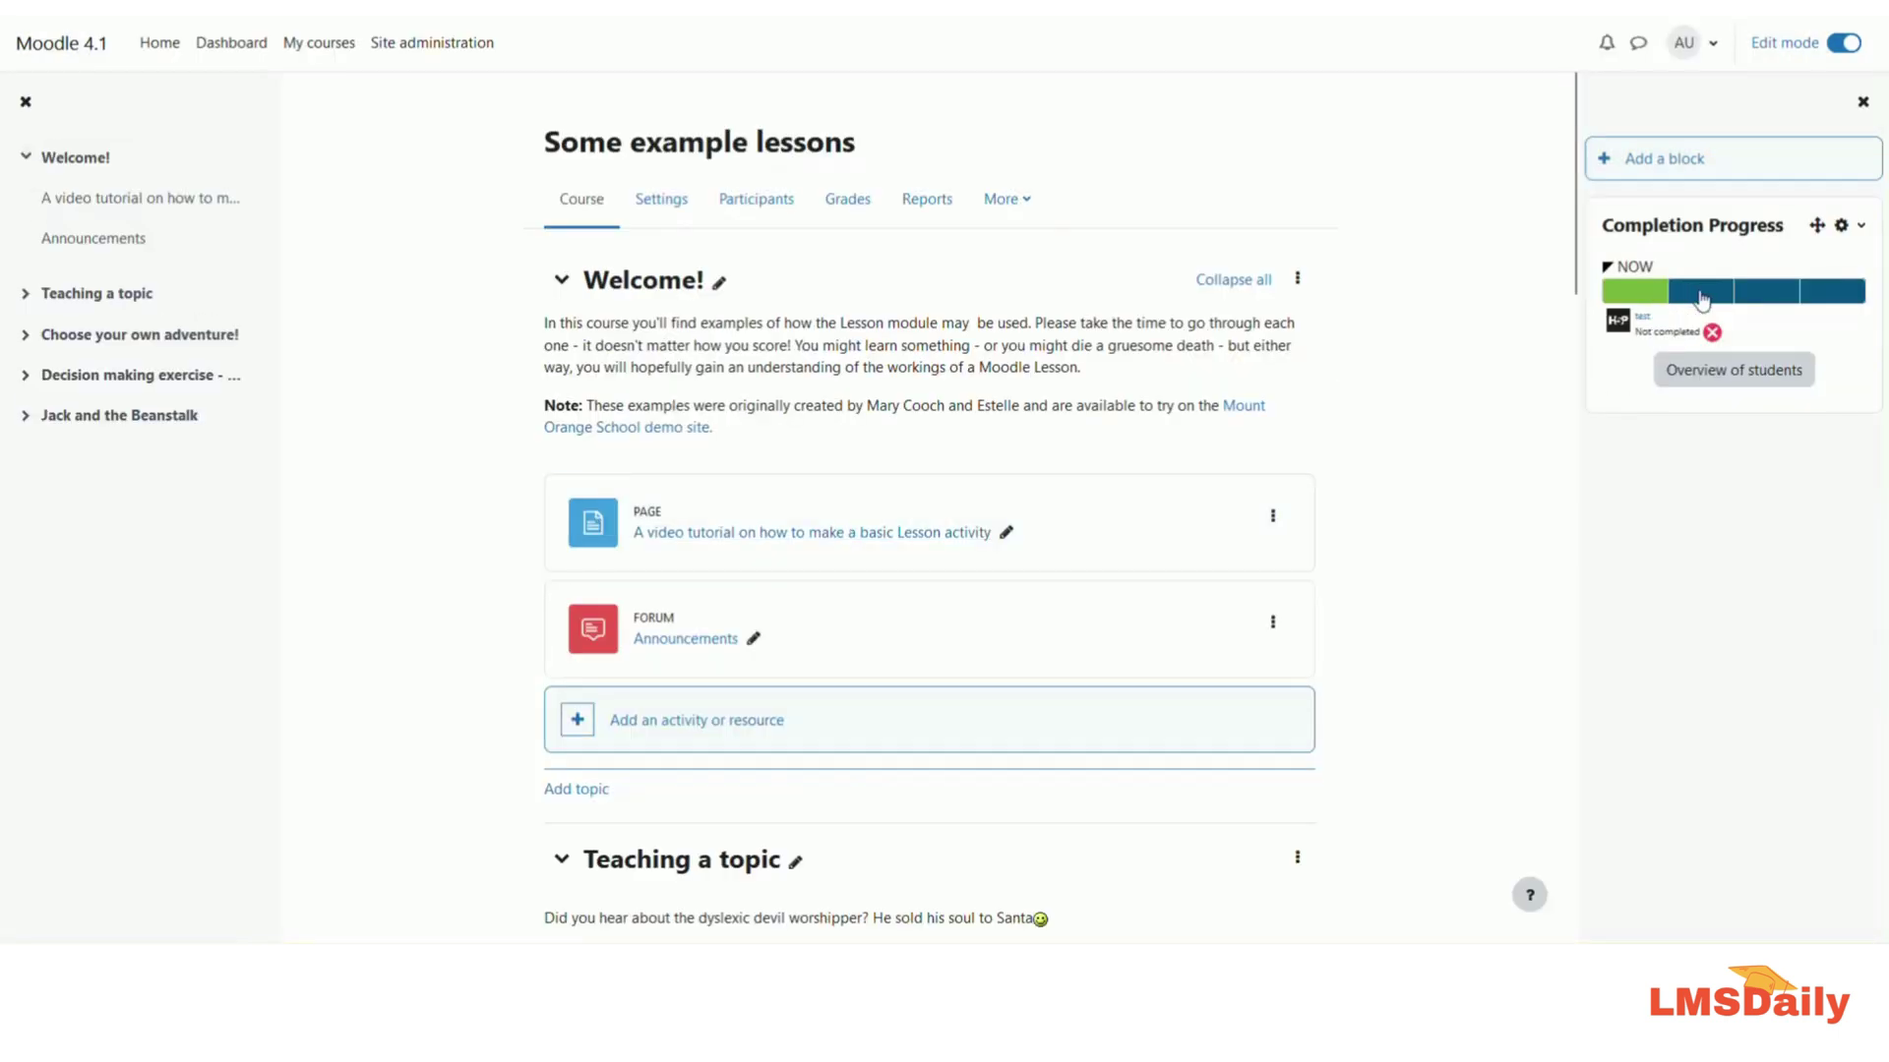
mouse_move(1752, 303)
mouse_move(1823, 305)
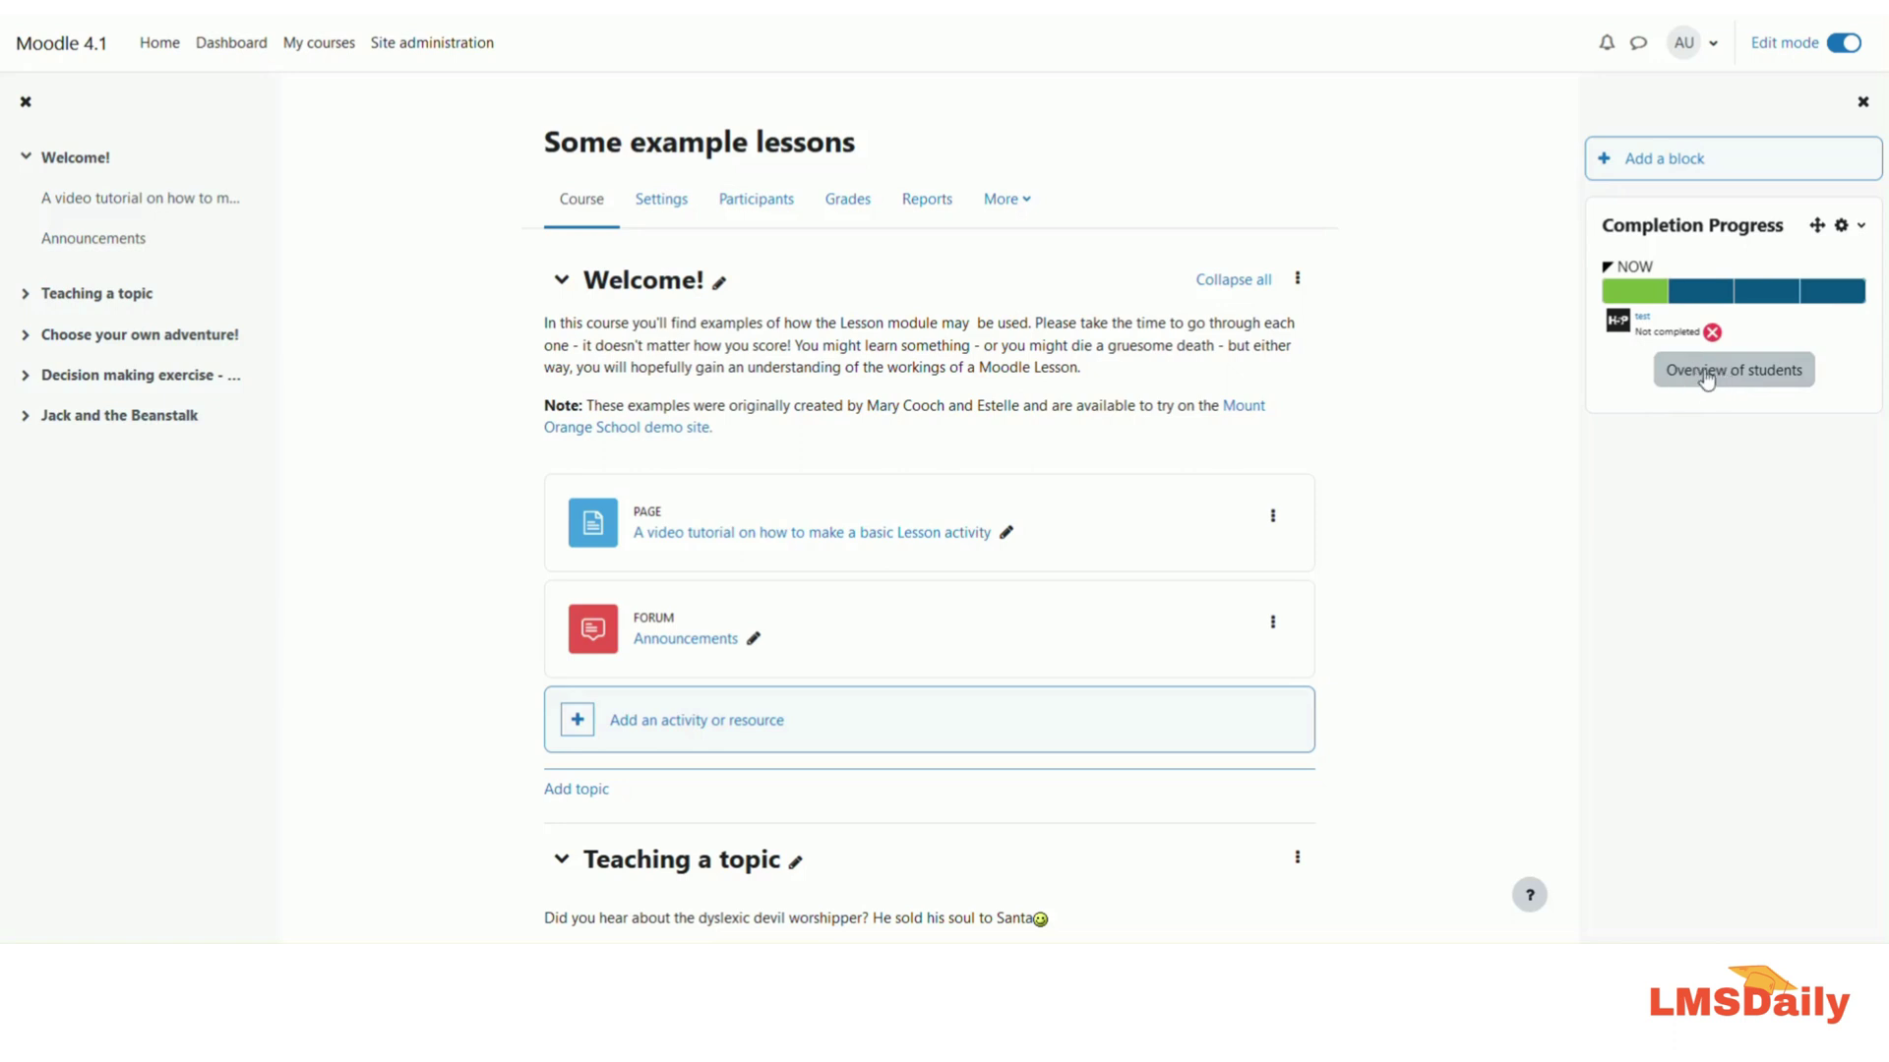
Step: Open the block's Overview of students report, showing the admin account at 25% progress
click(1751, 380)
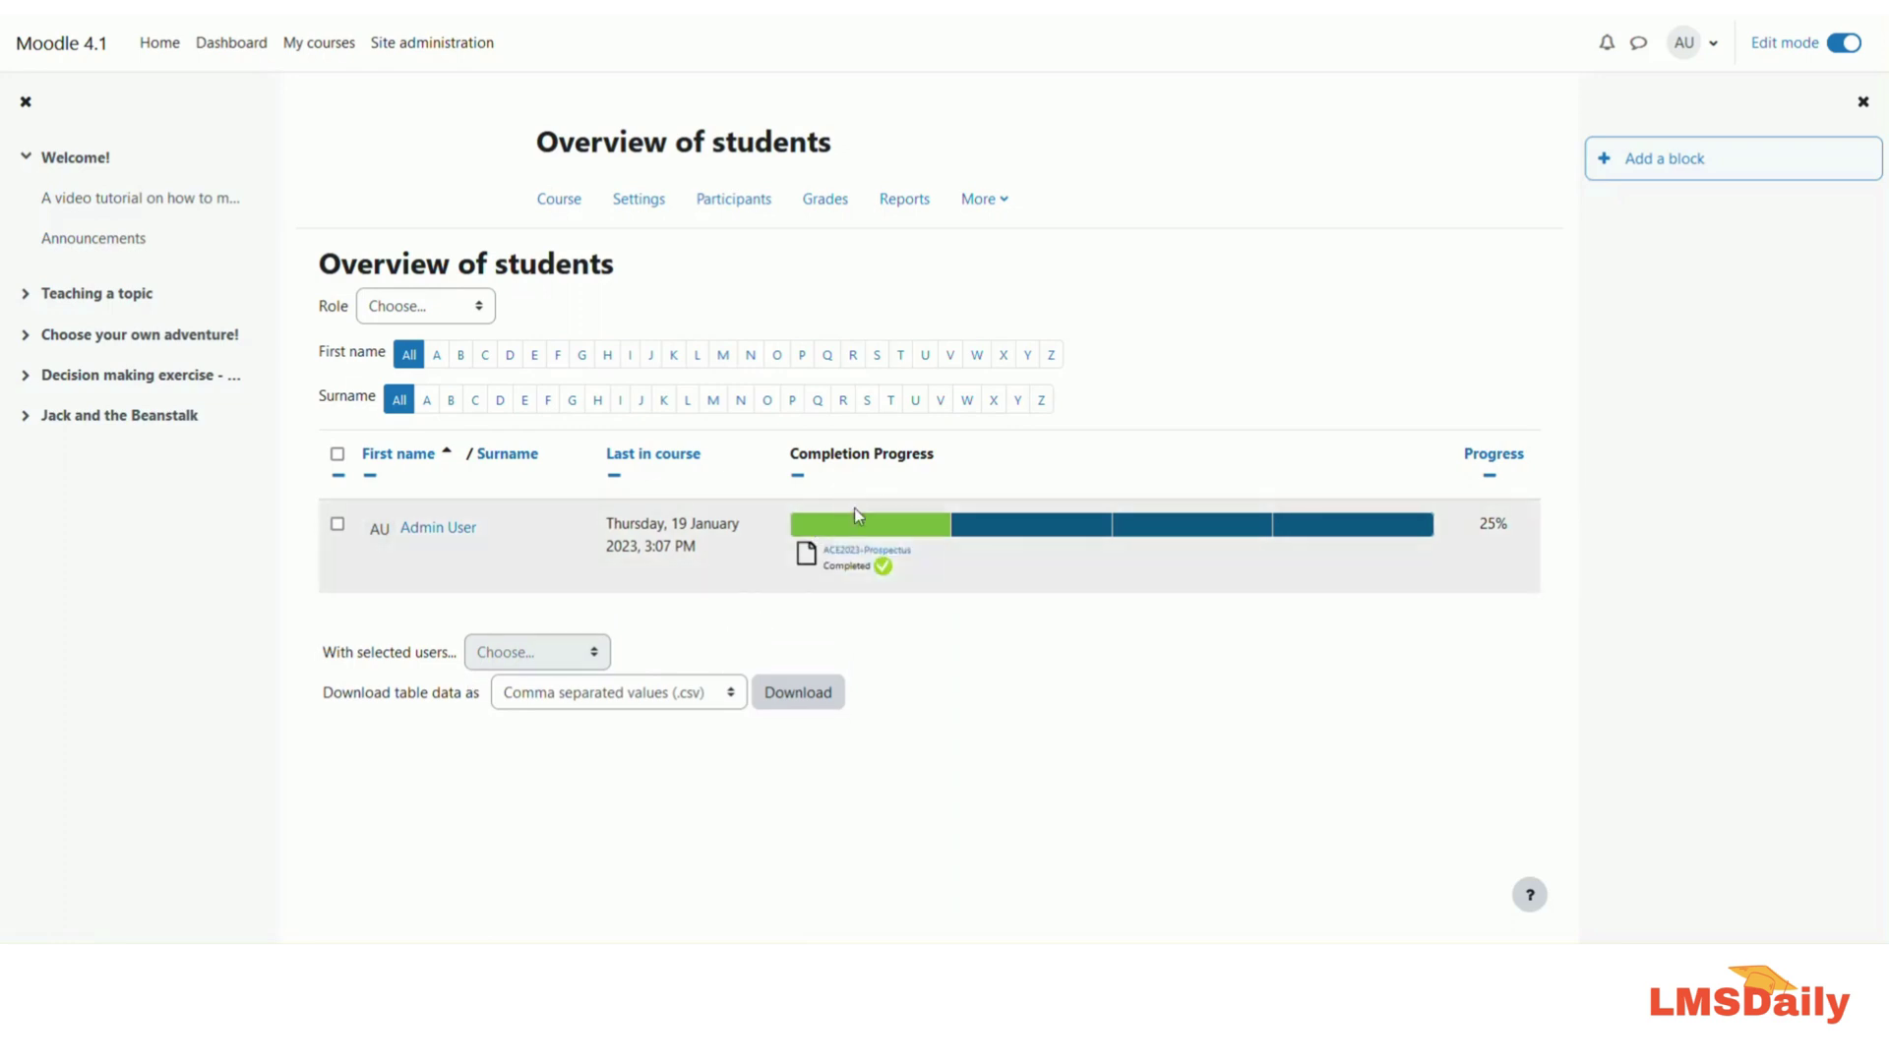
mouse_move(1161, 541)
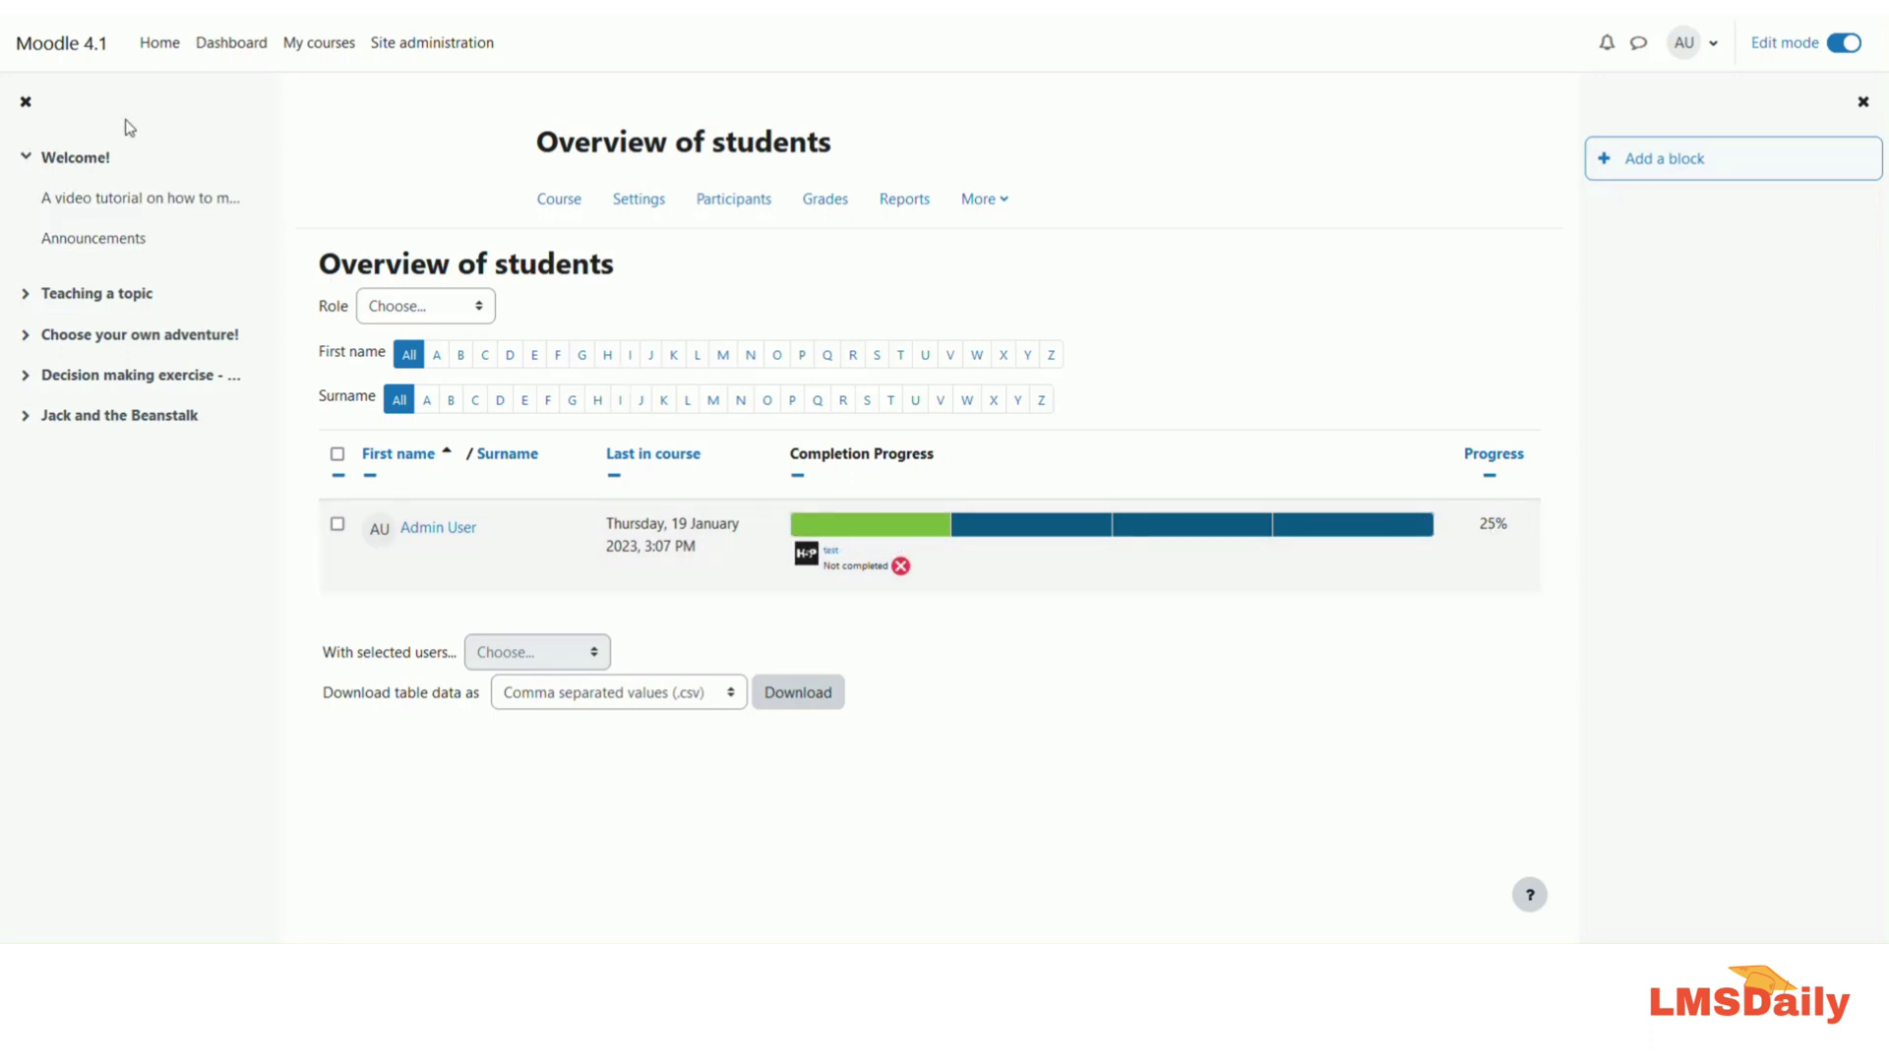
Step: Return to the course page and open the Completion Progress block's configuration settings
click(571, 207)
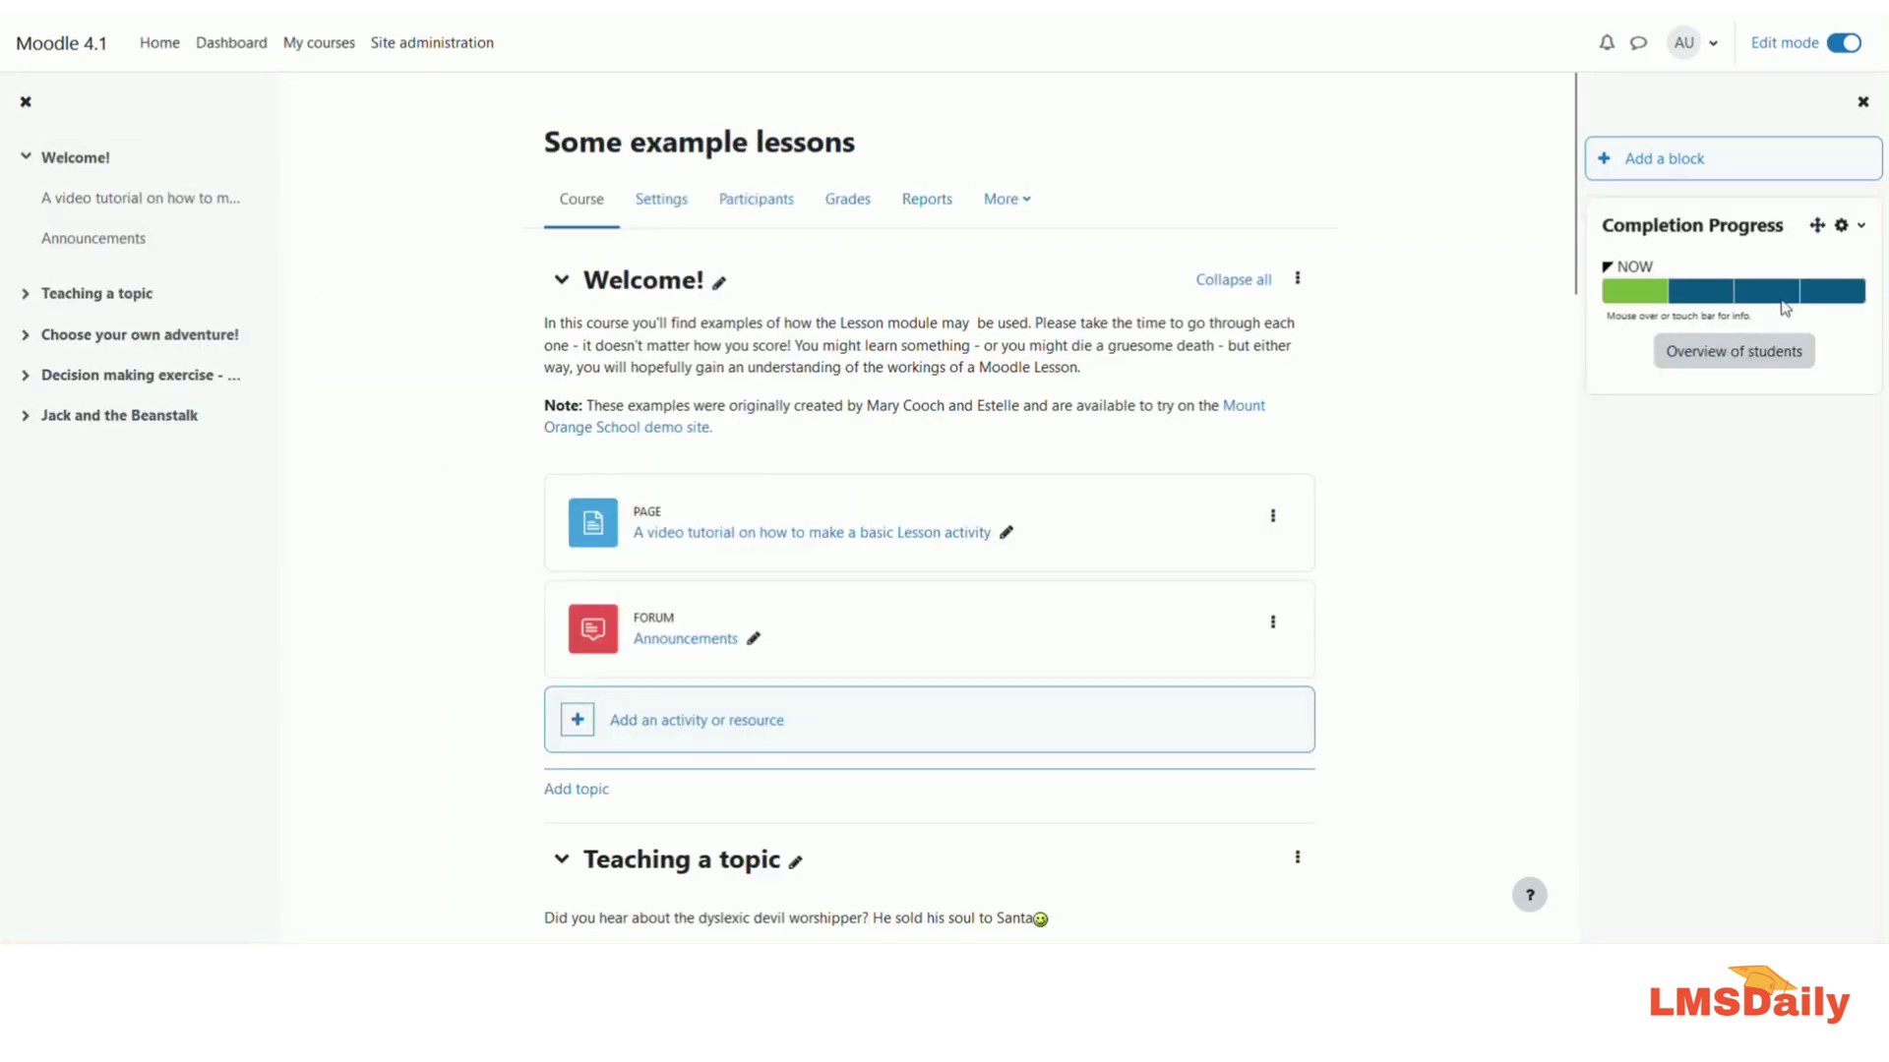
click(1841, 228)
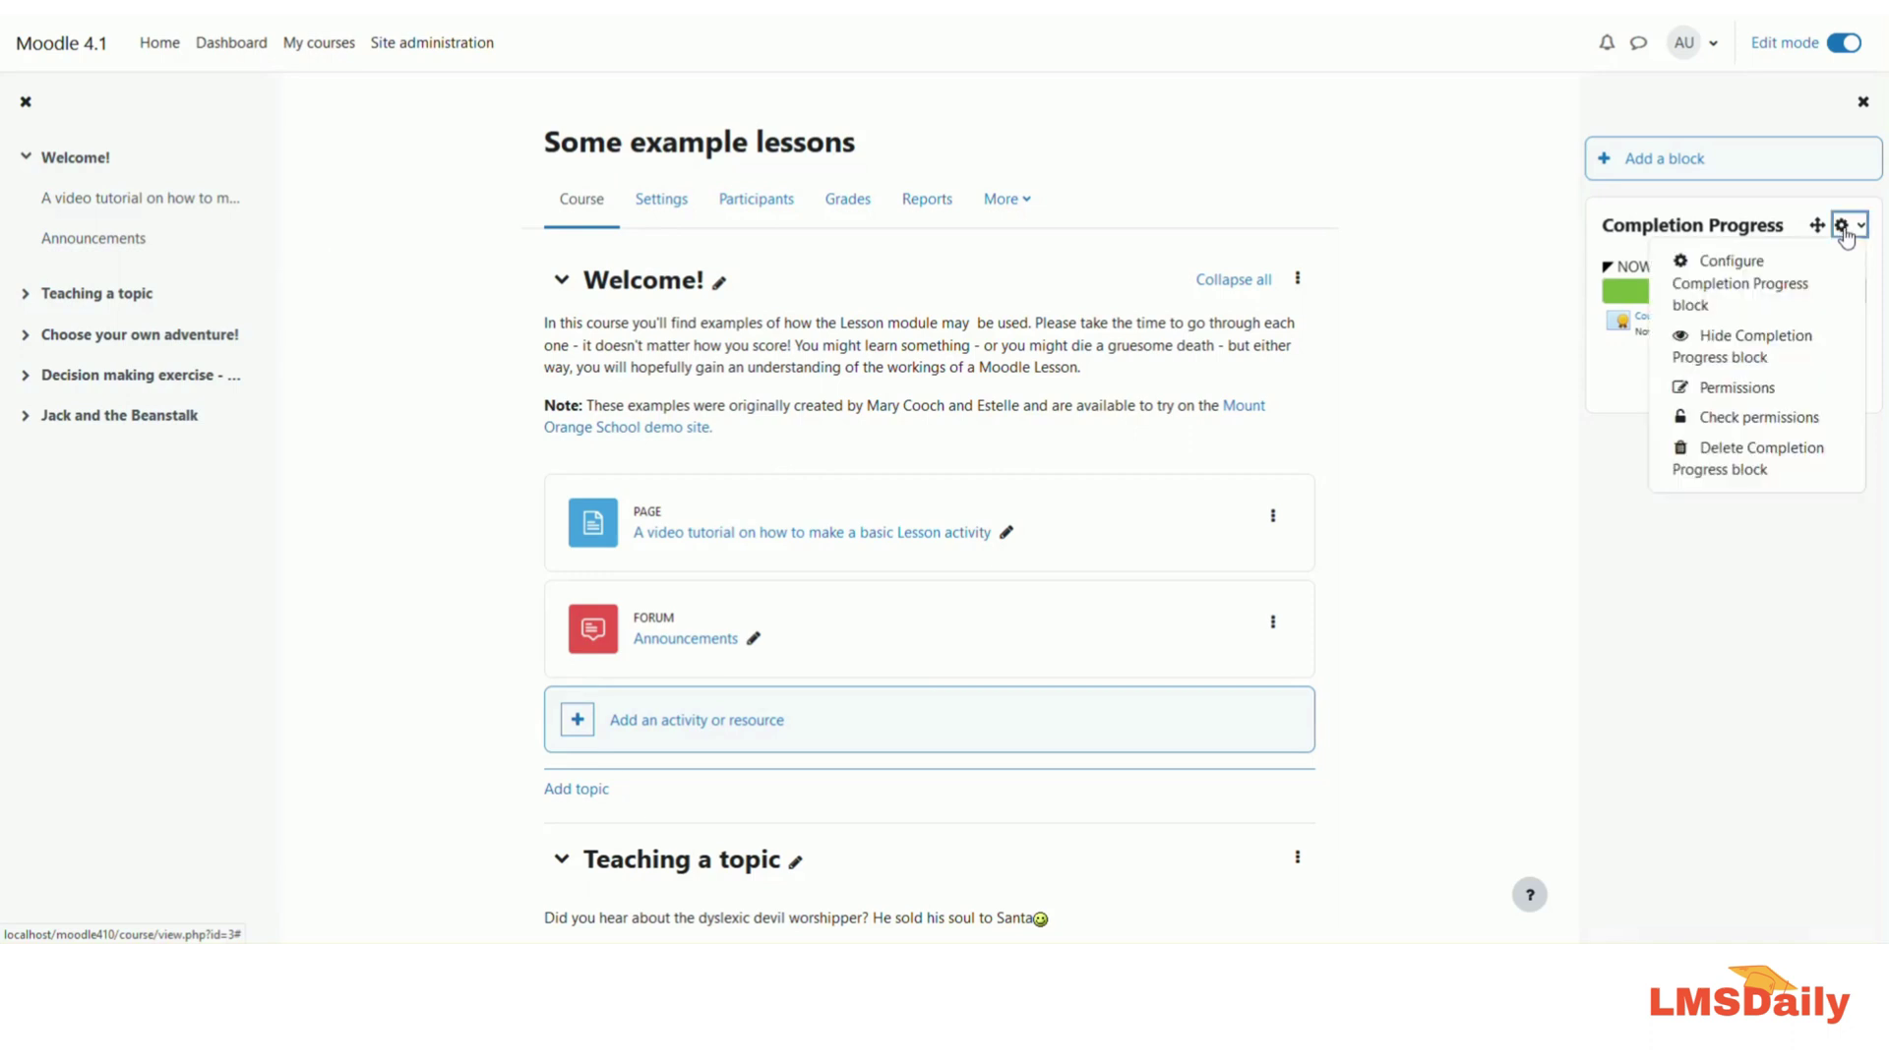
click(1724, 293)
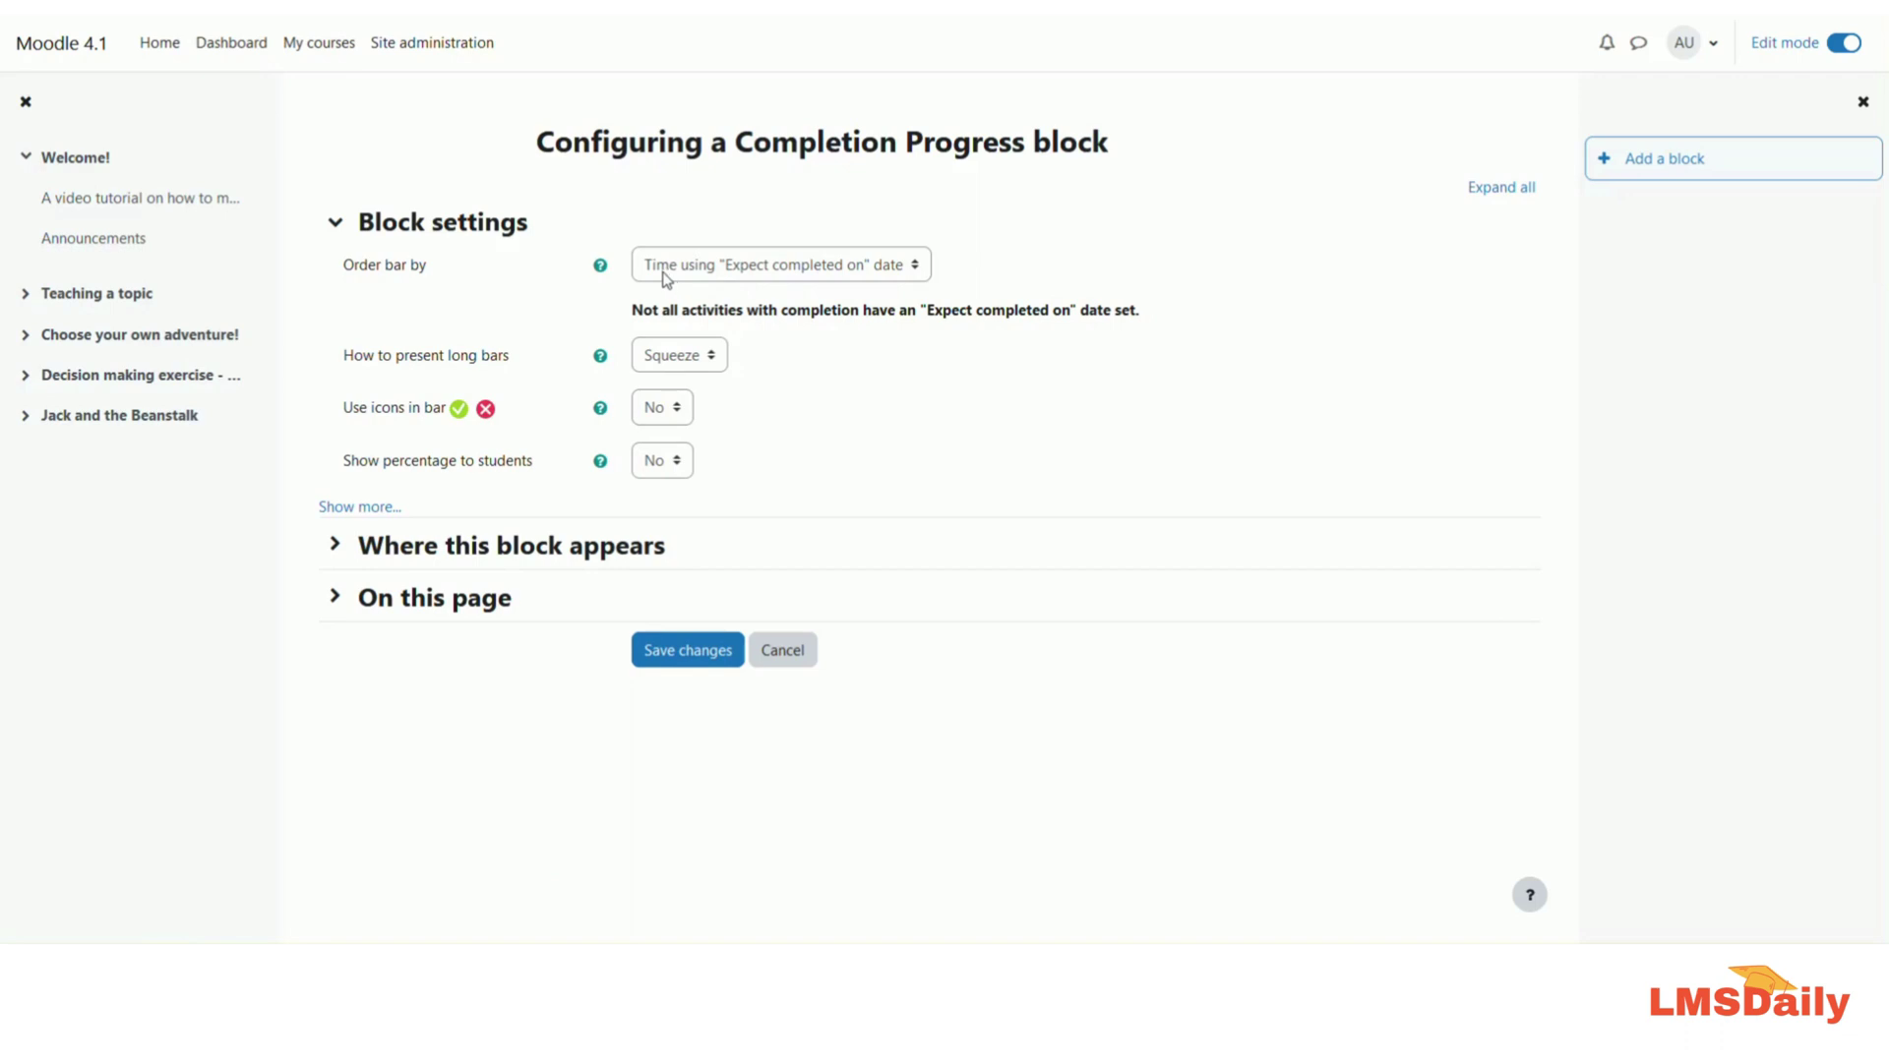
Step: Set Use icons in bar to Yes, keeping expected-completion ordering, squeezed bars and hidden percentage
click(844, 273)
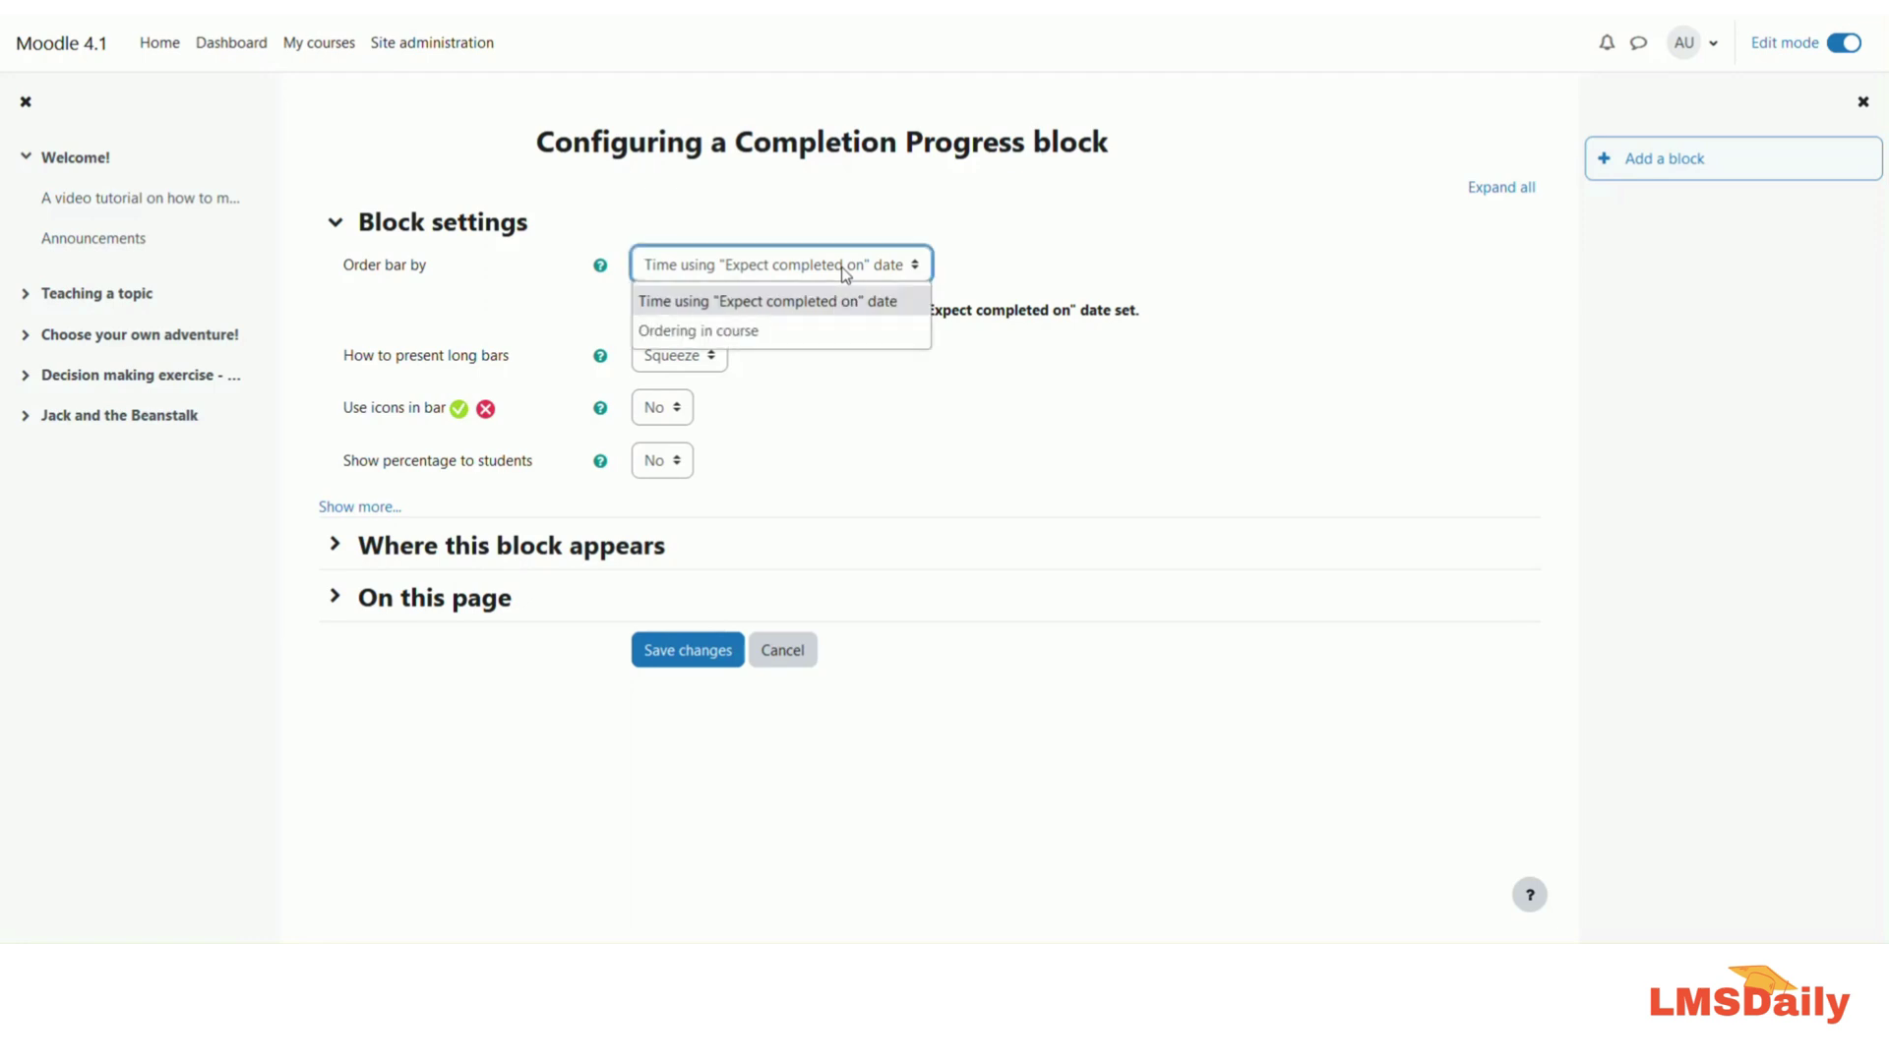
click(732, 313)
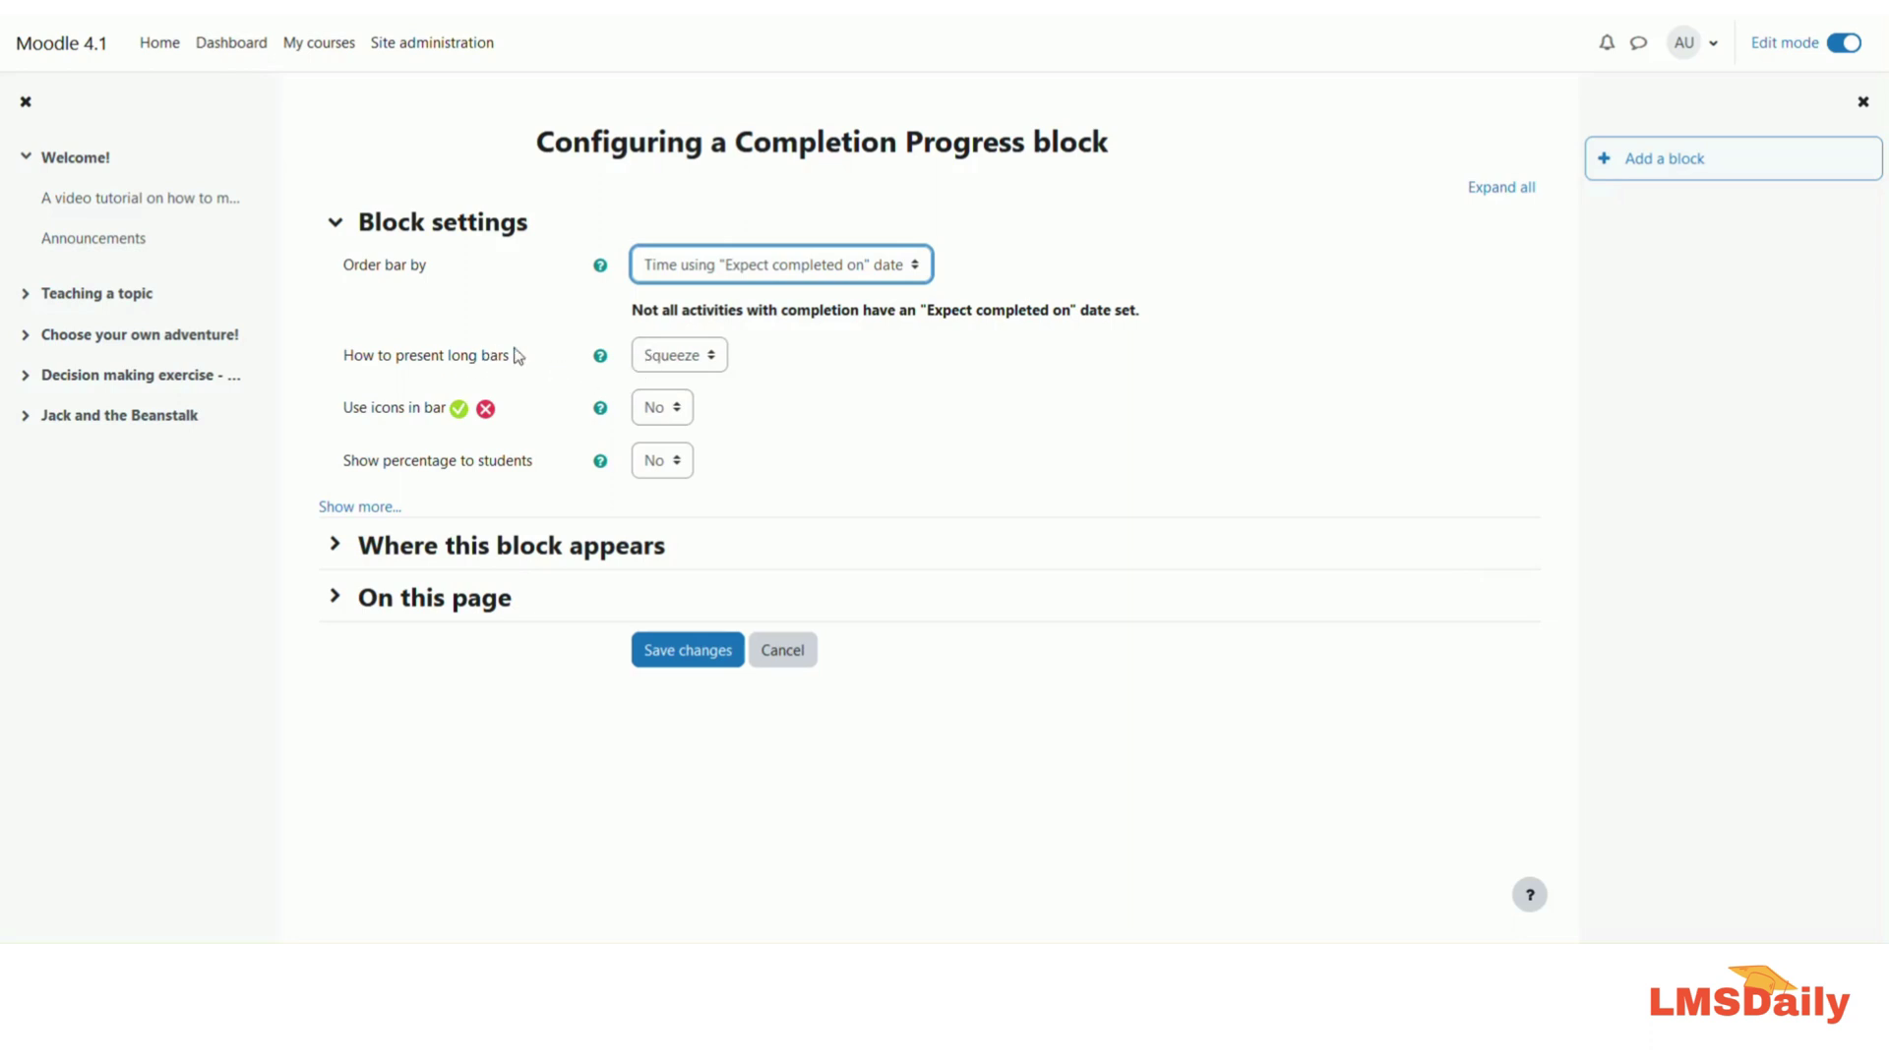
click(680, 363)
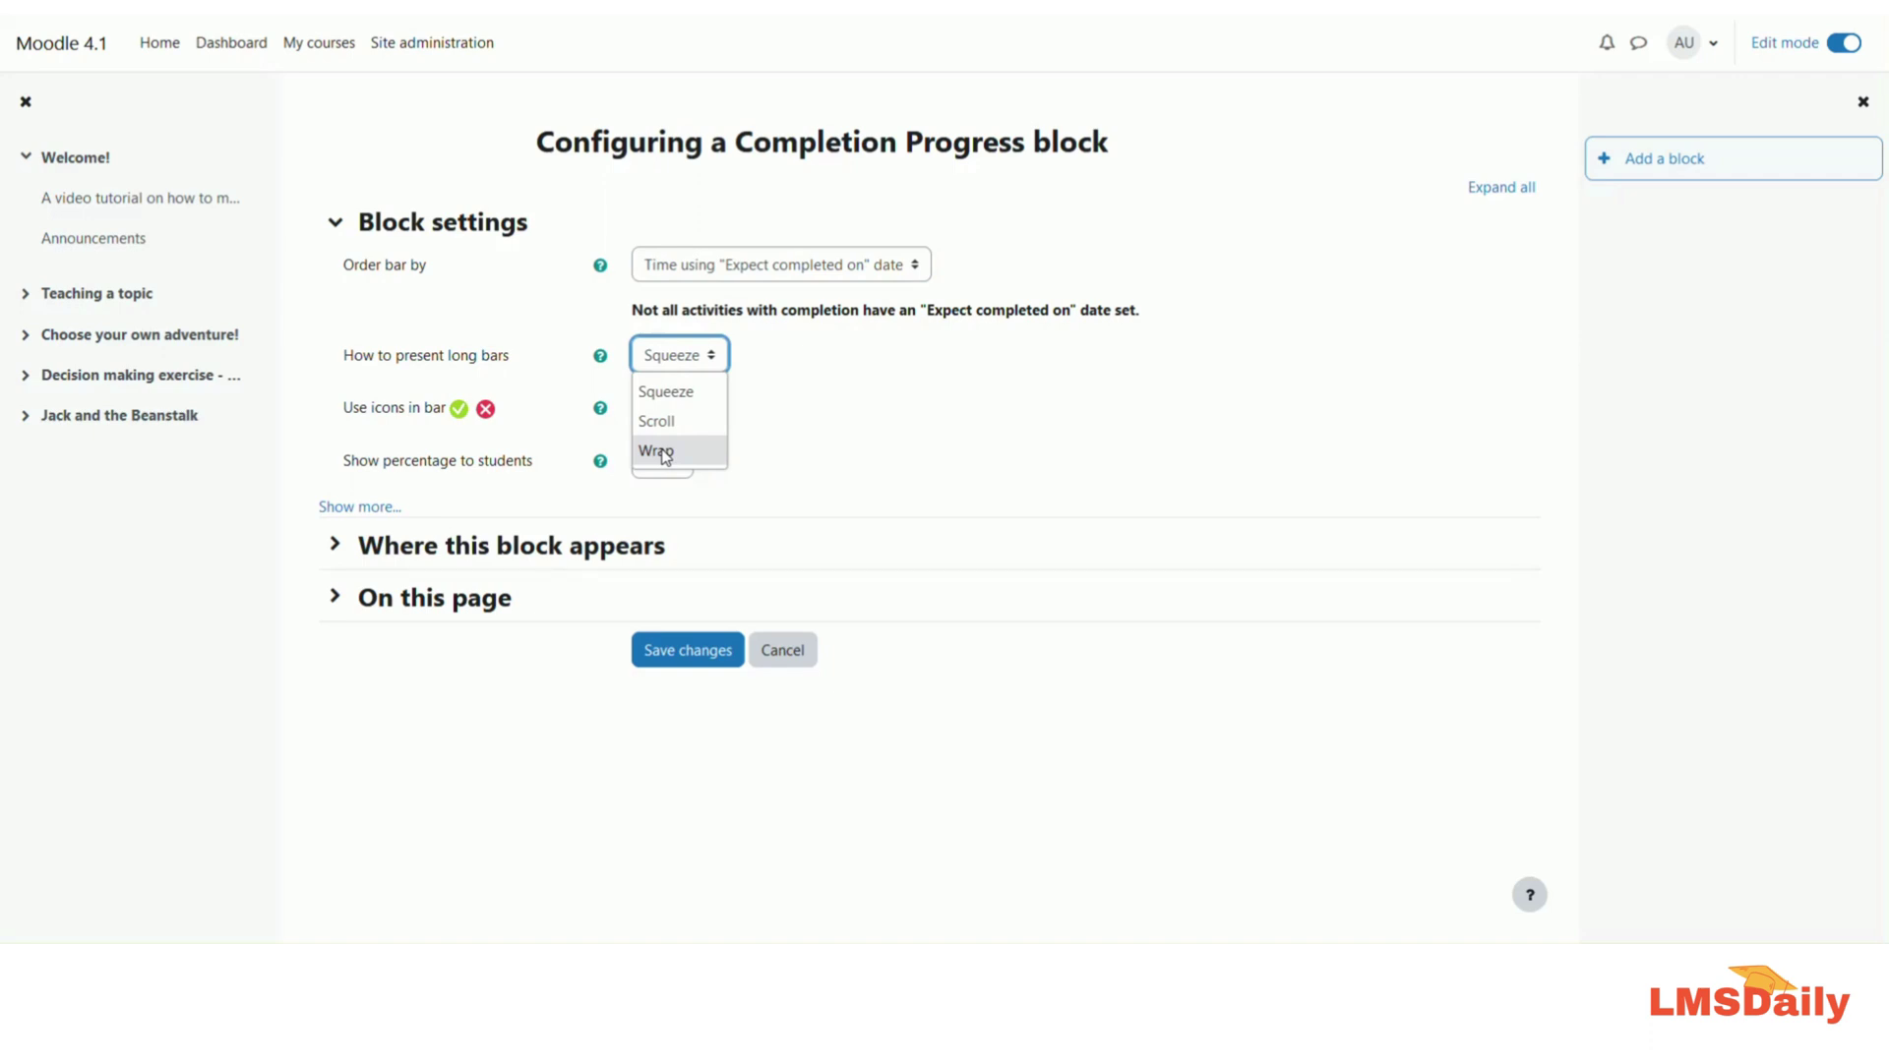
click(832, 372)
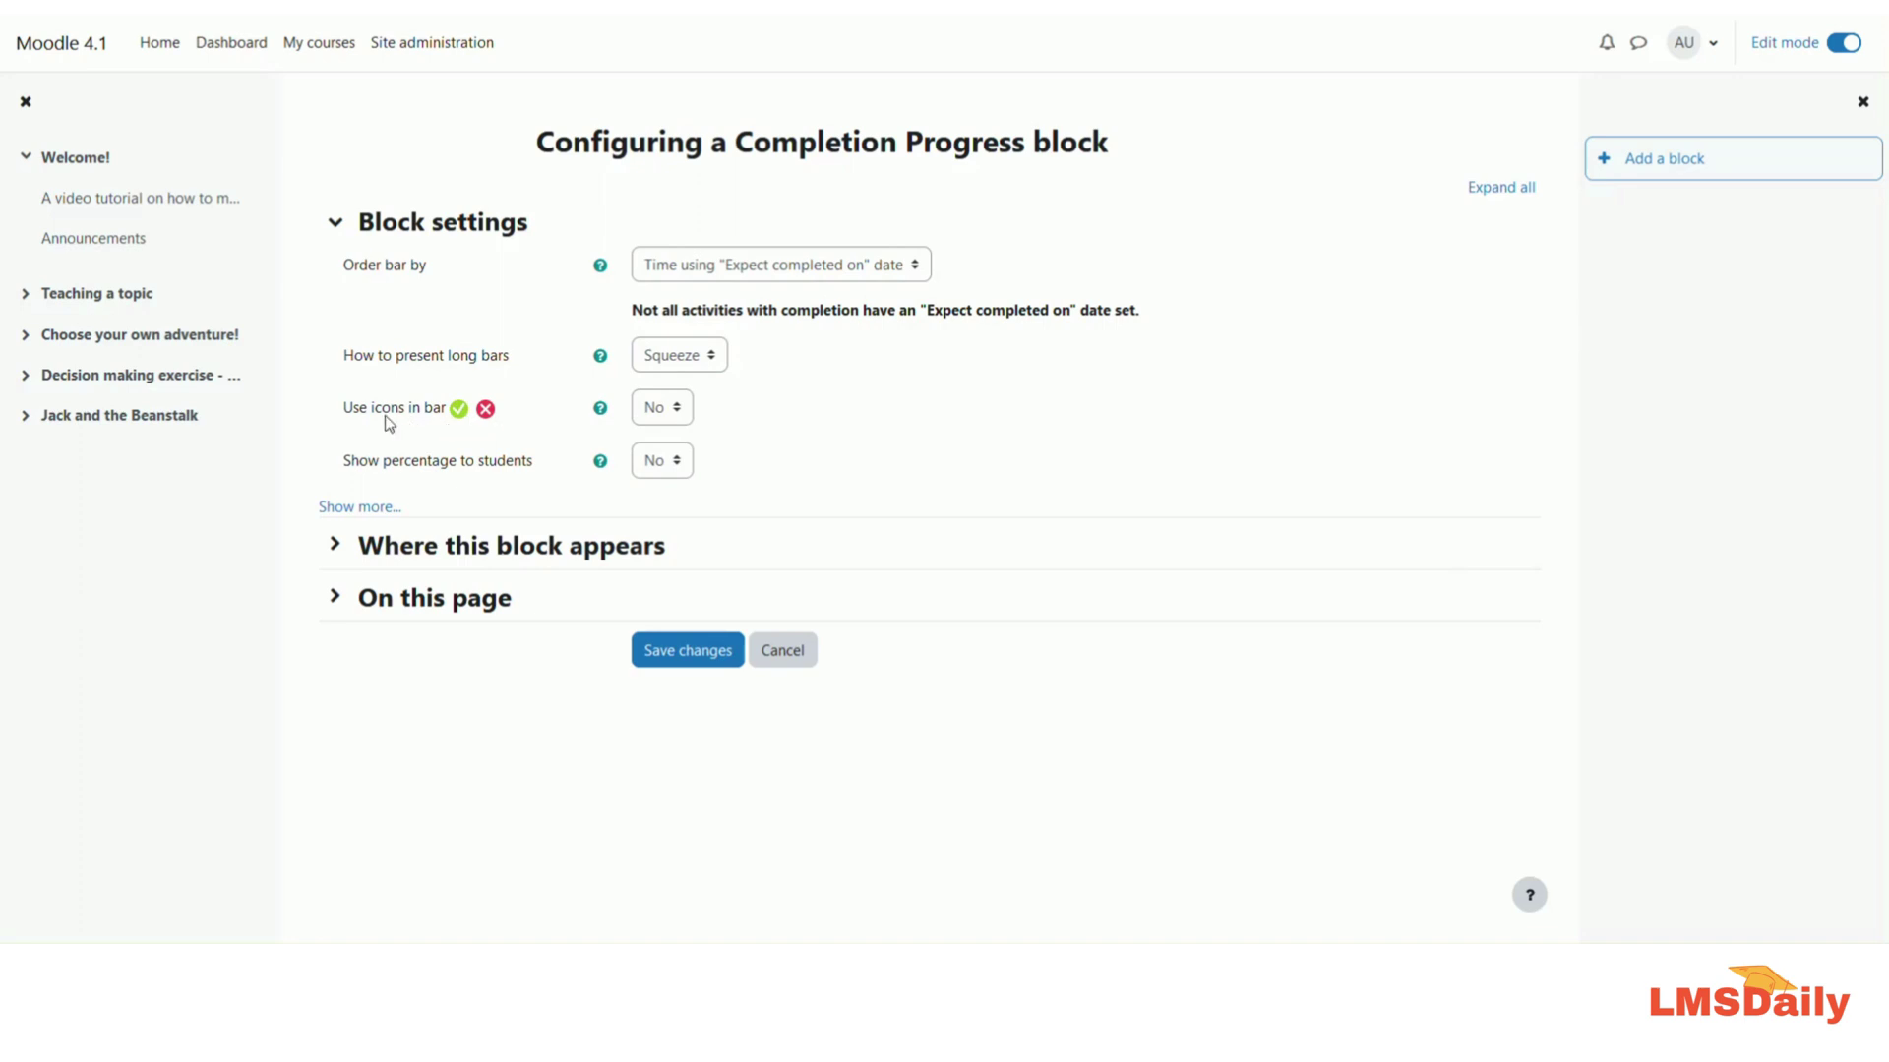
click(650, 418)
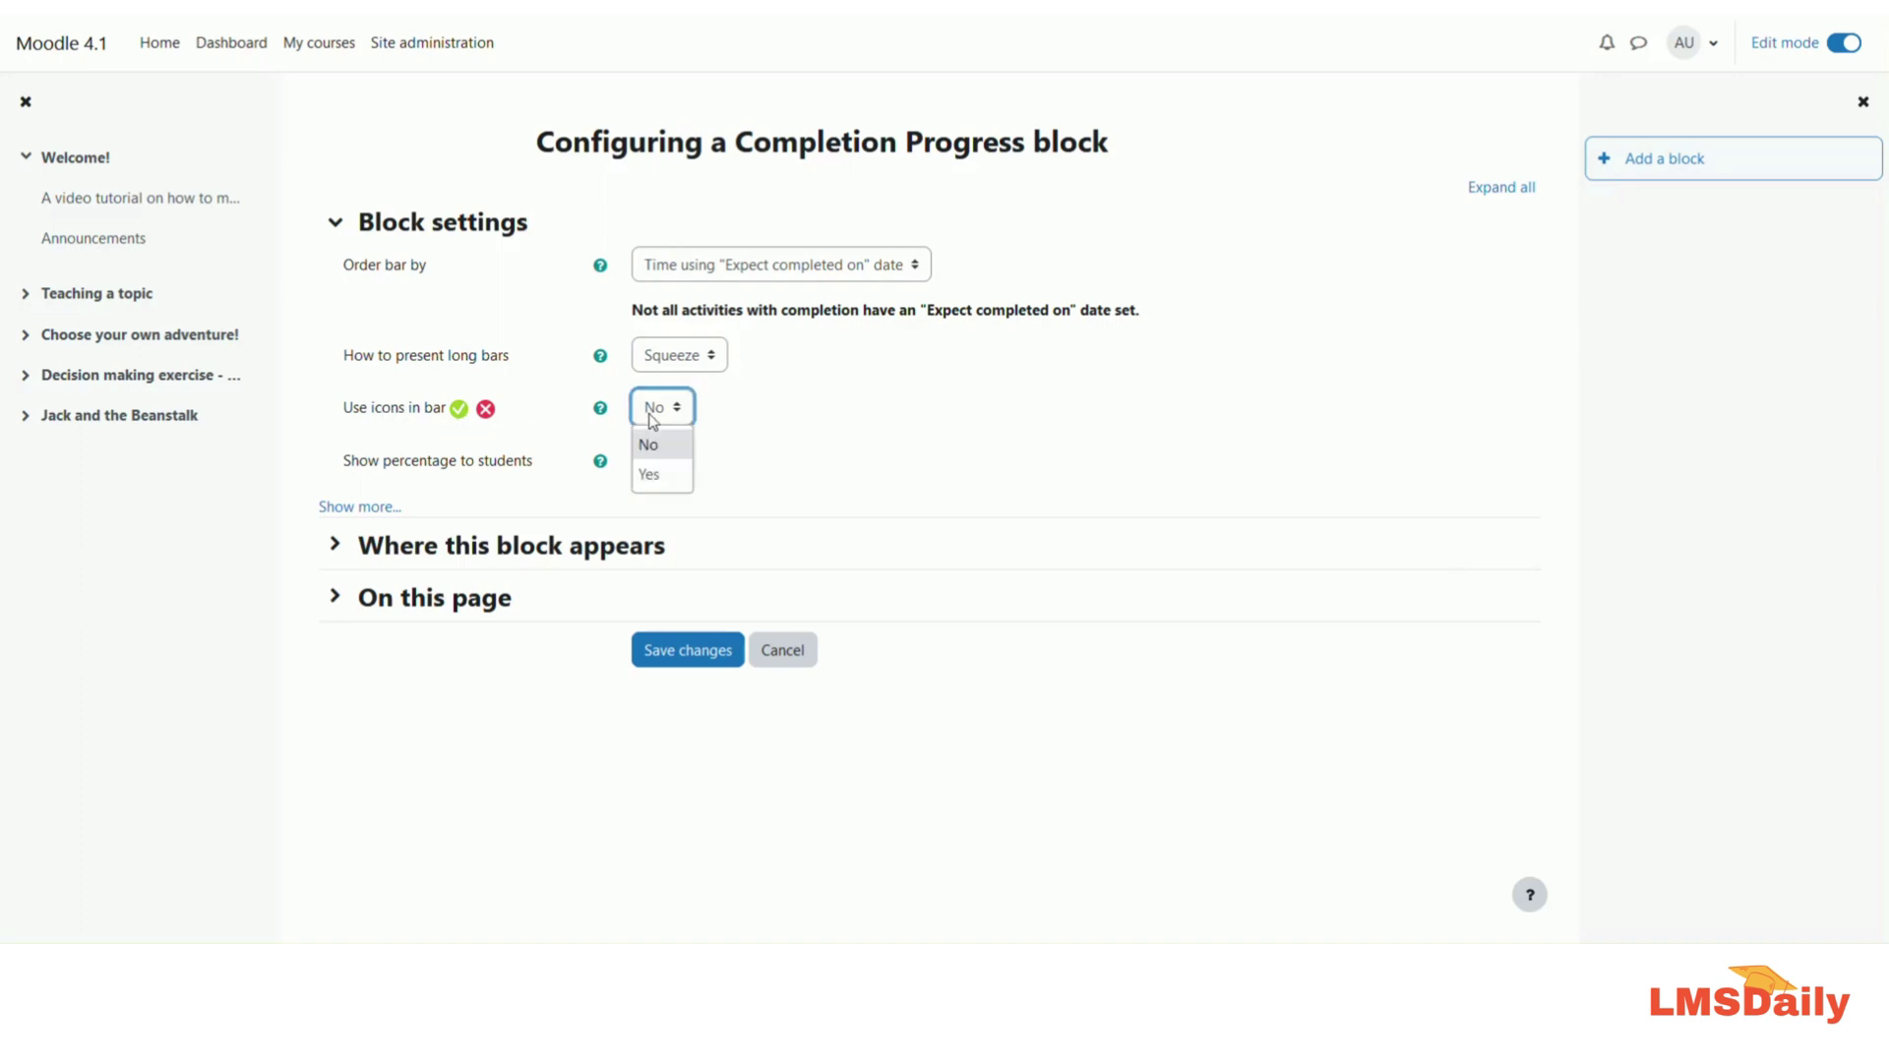
click(648, 474)
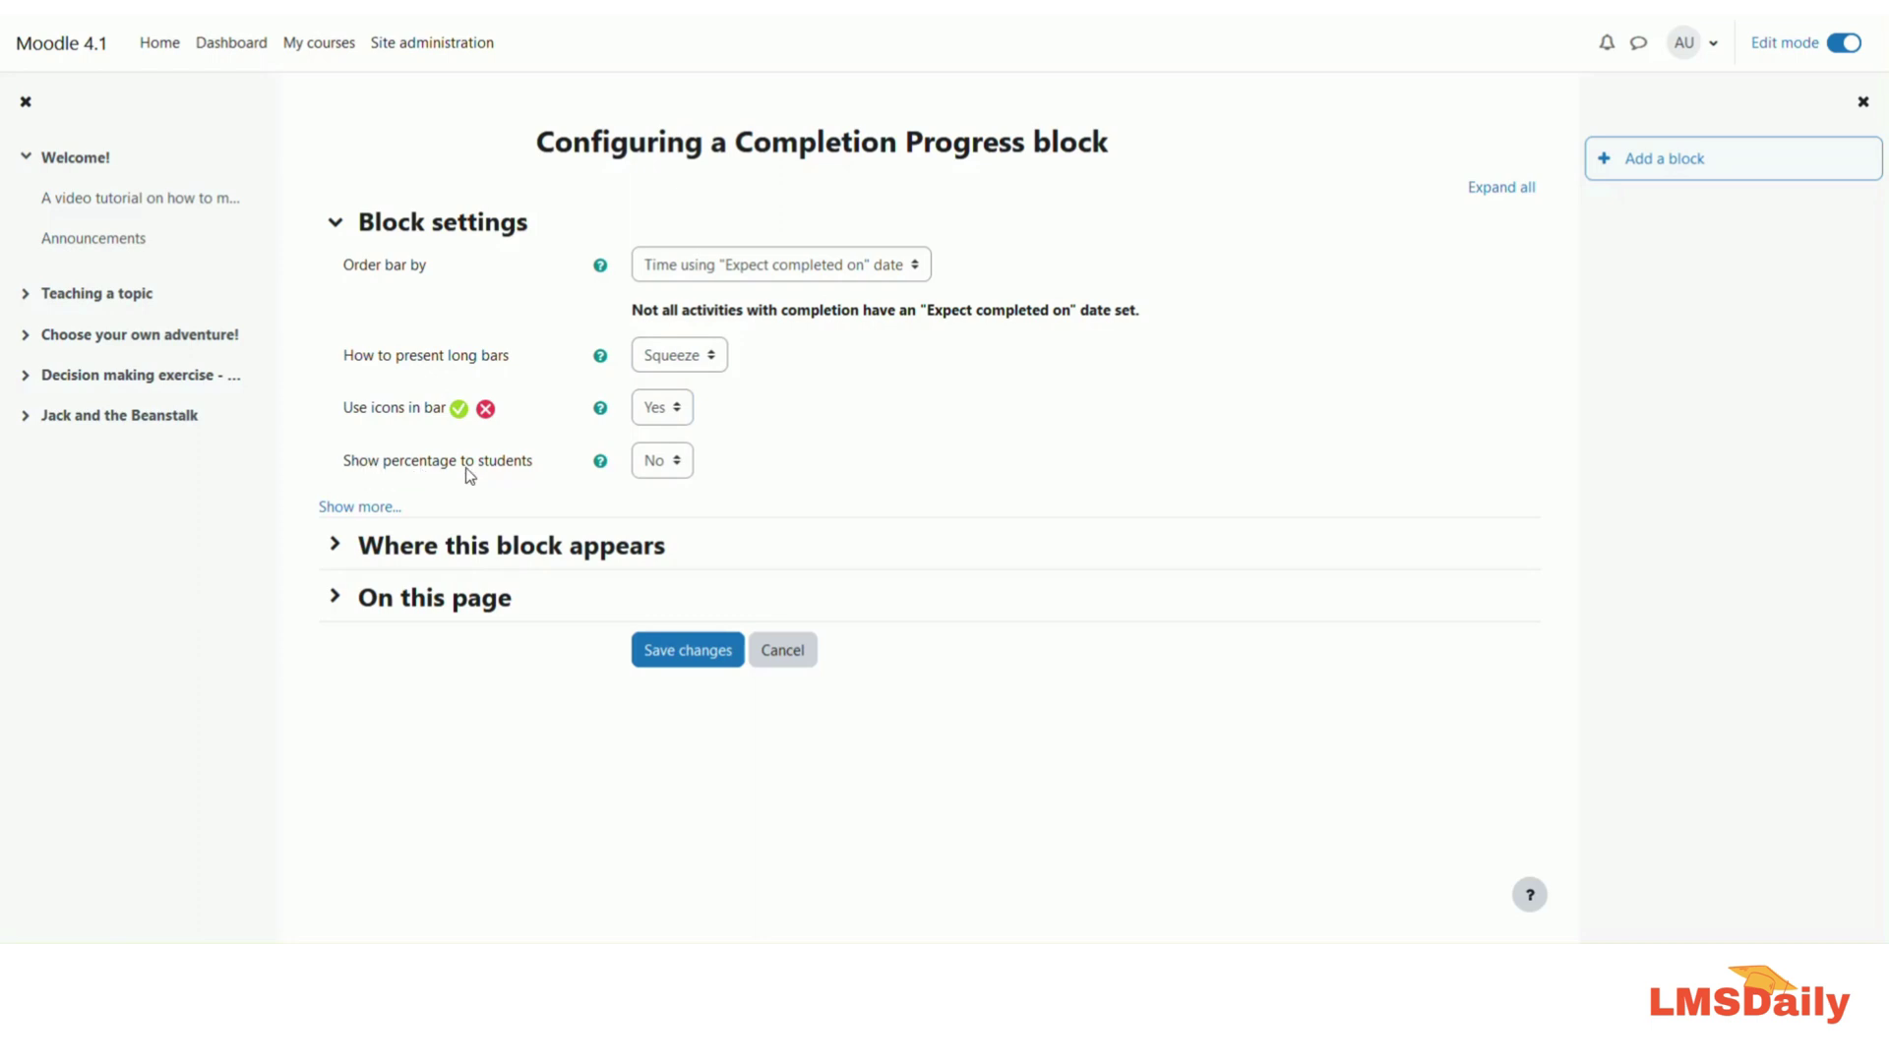
click(664, 461)
click(722, 463)
Step: Reveal the extra block settings and set Activities included to Selected activities
click(373, 508)
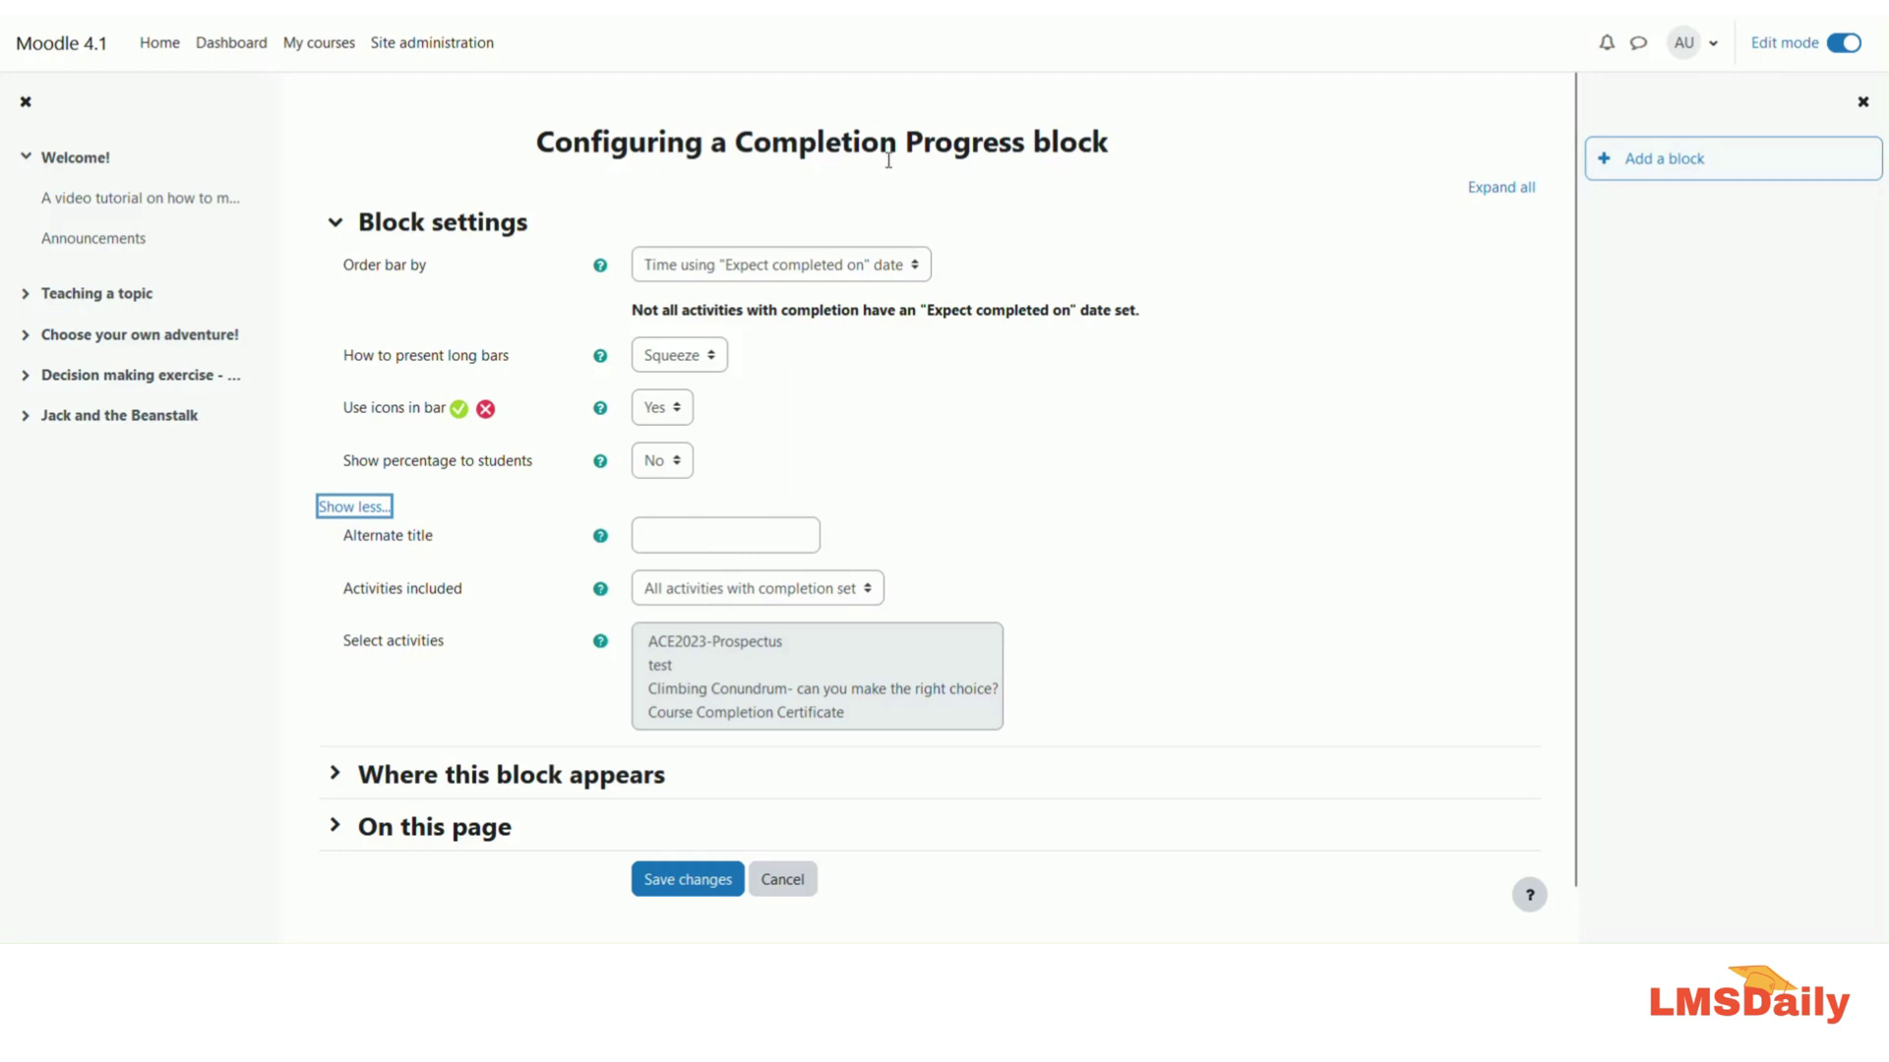
click(723, 532)
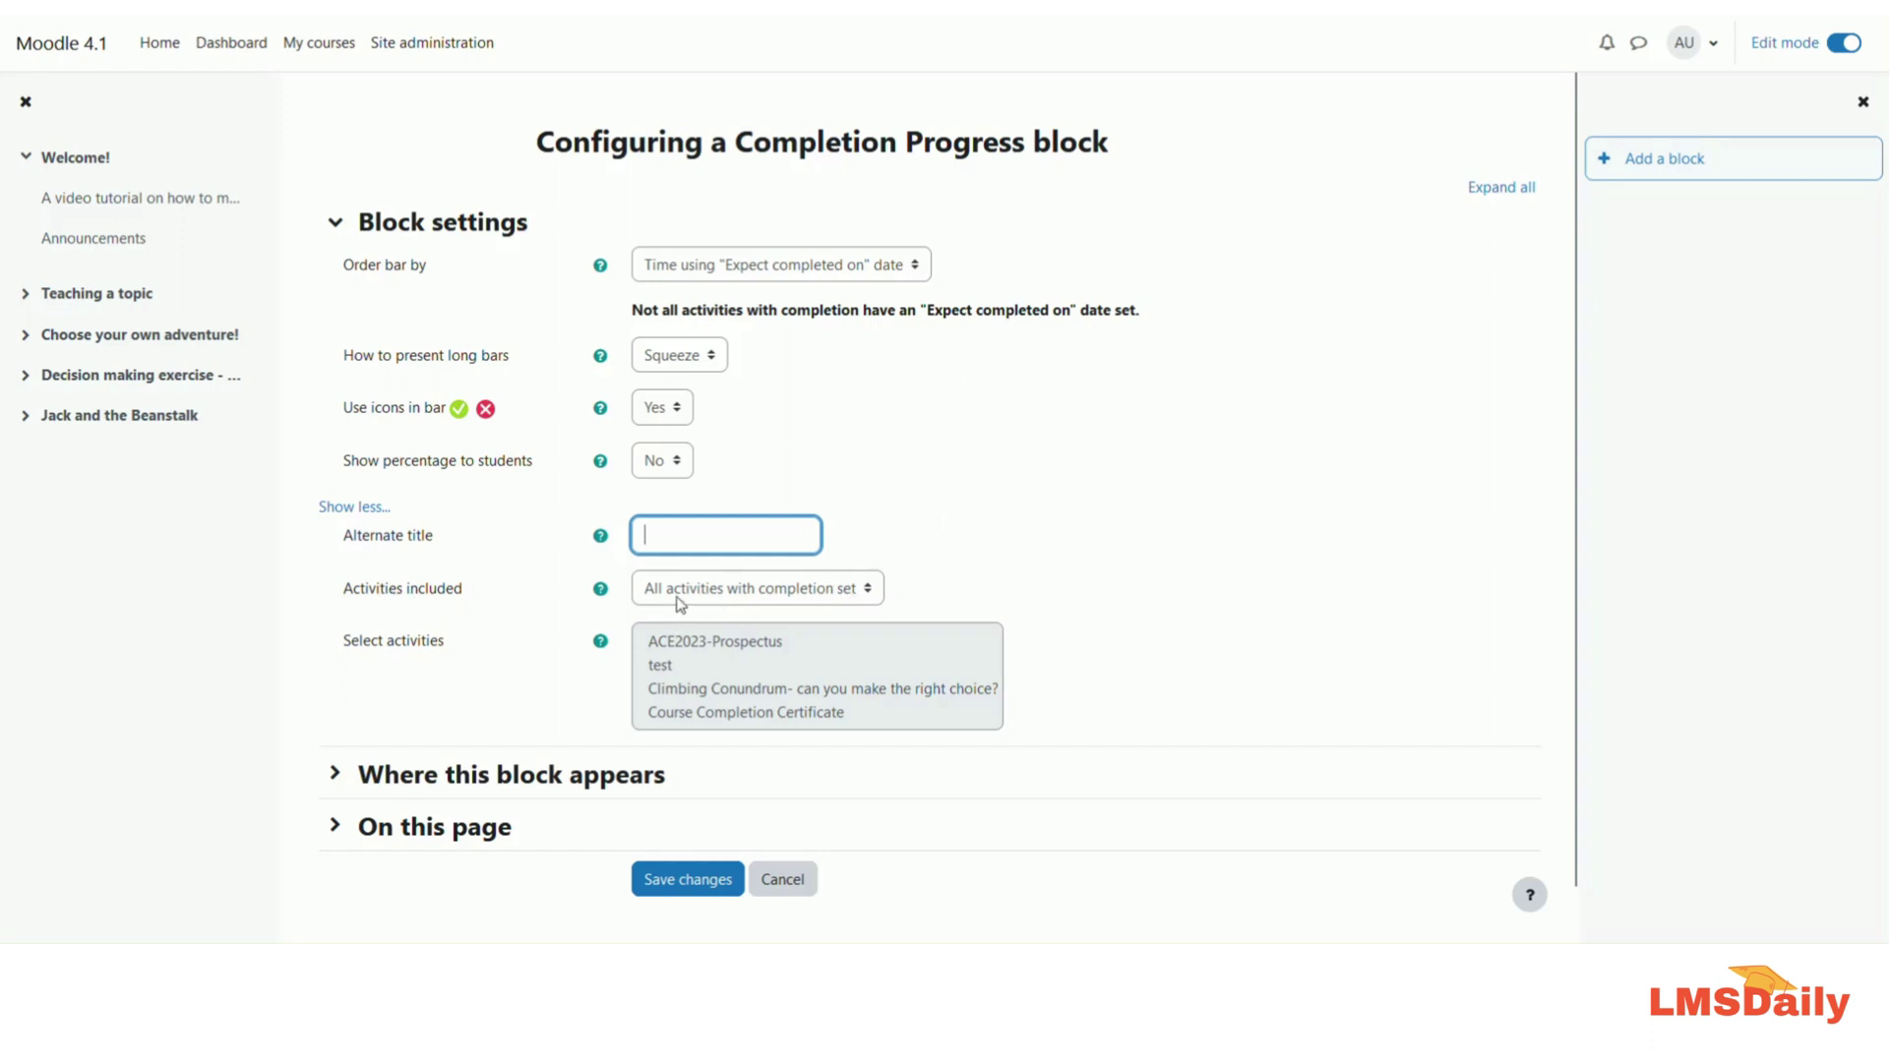
click(811, 600)
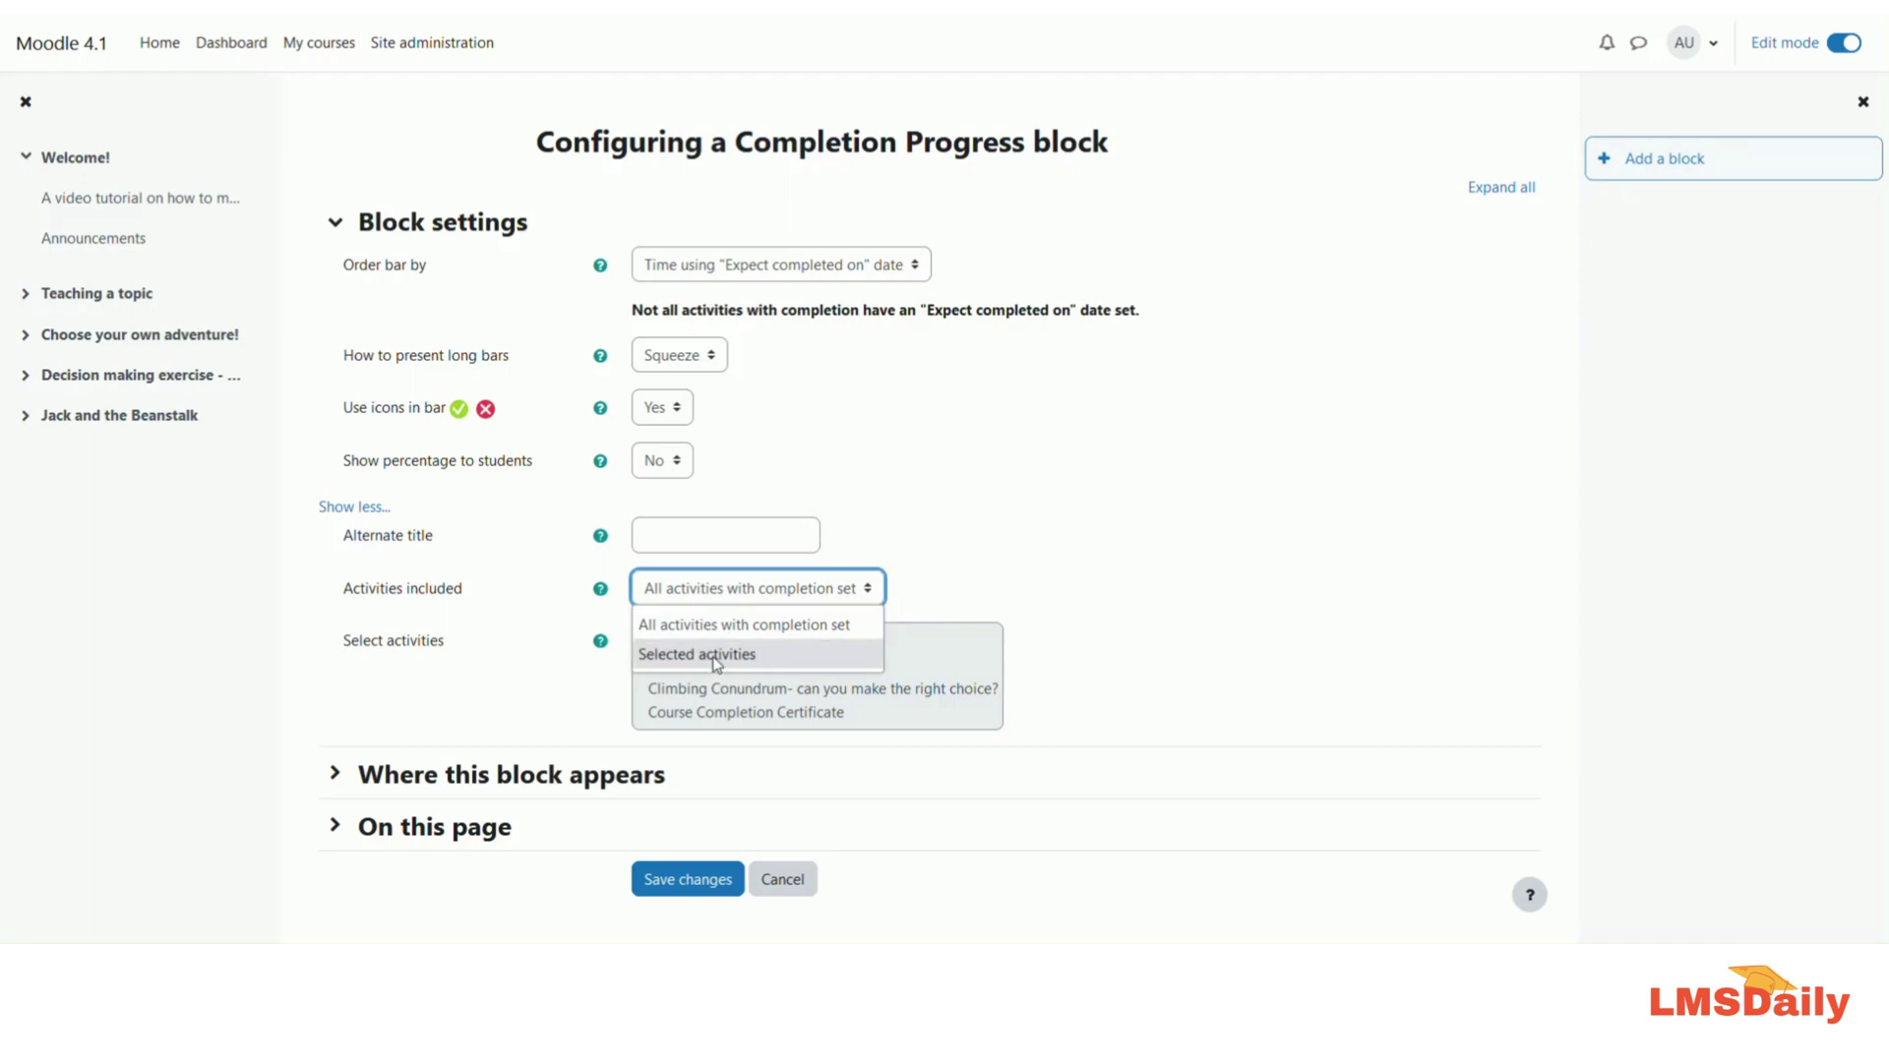
click(658, 654)
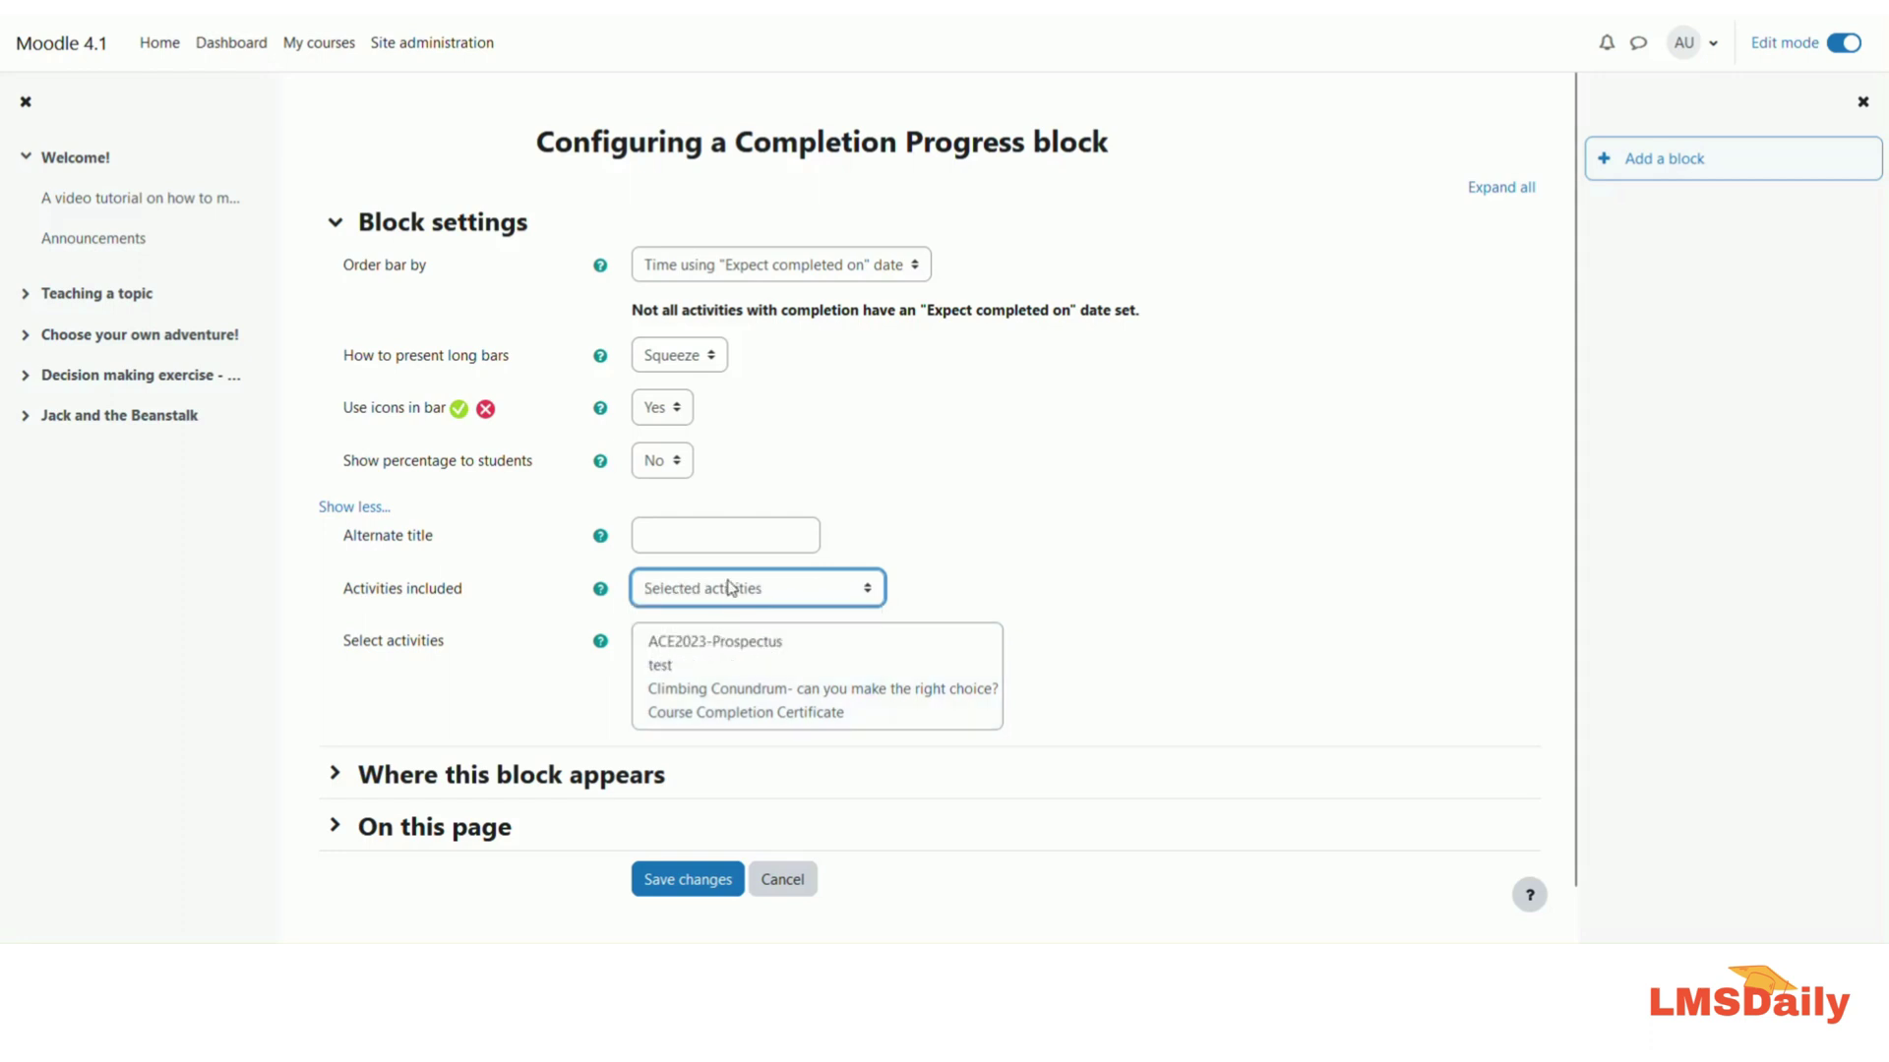
Step: Select ACE2023-Prospectus, test, Climbing Conundrum and Course Completion Certificate as tracked activities
click(702, 652)
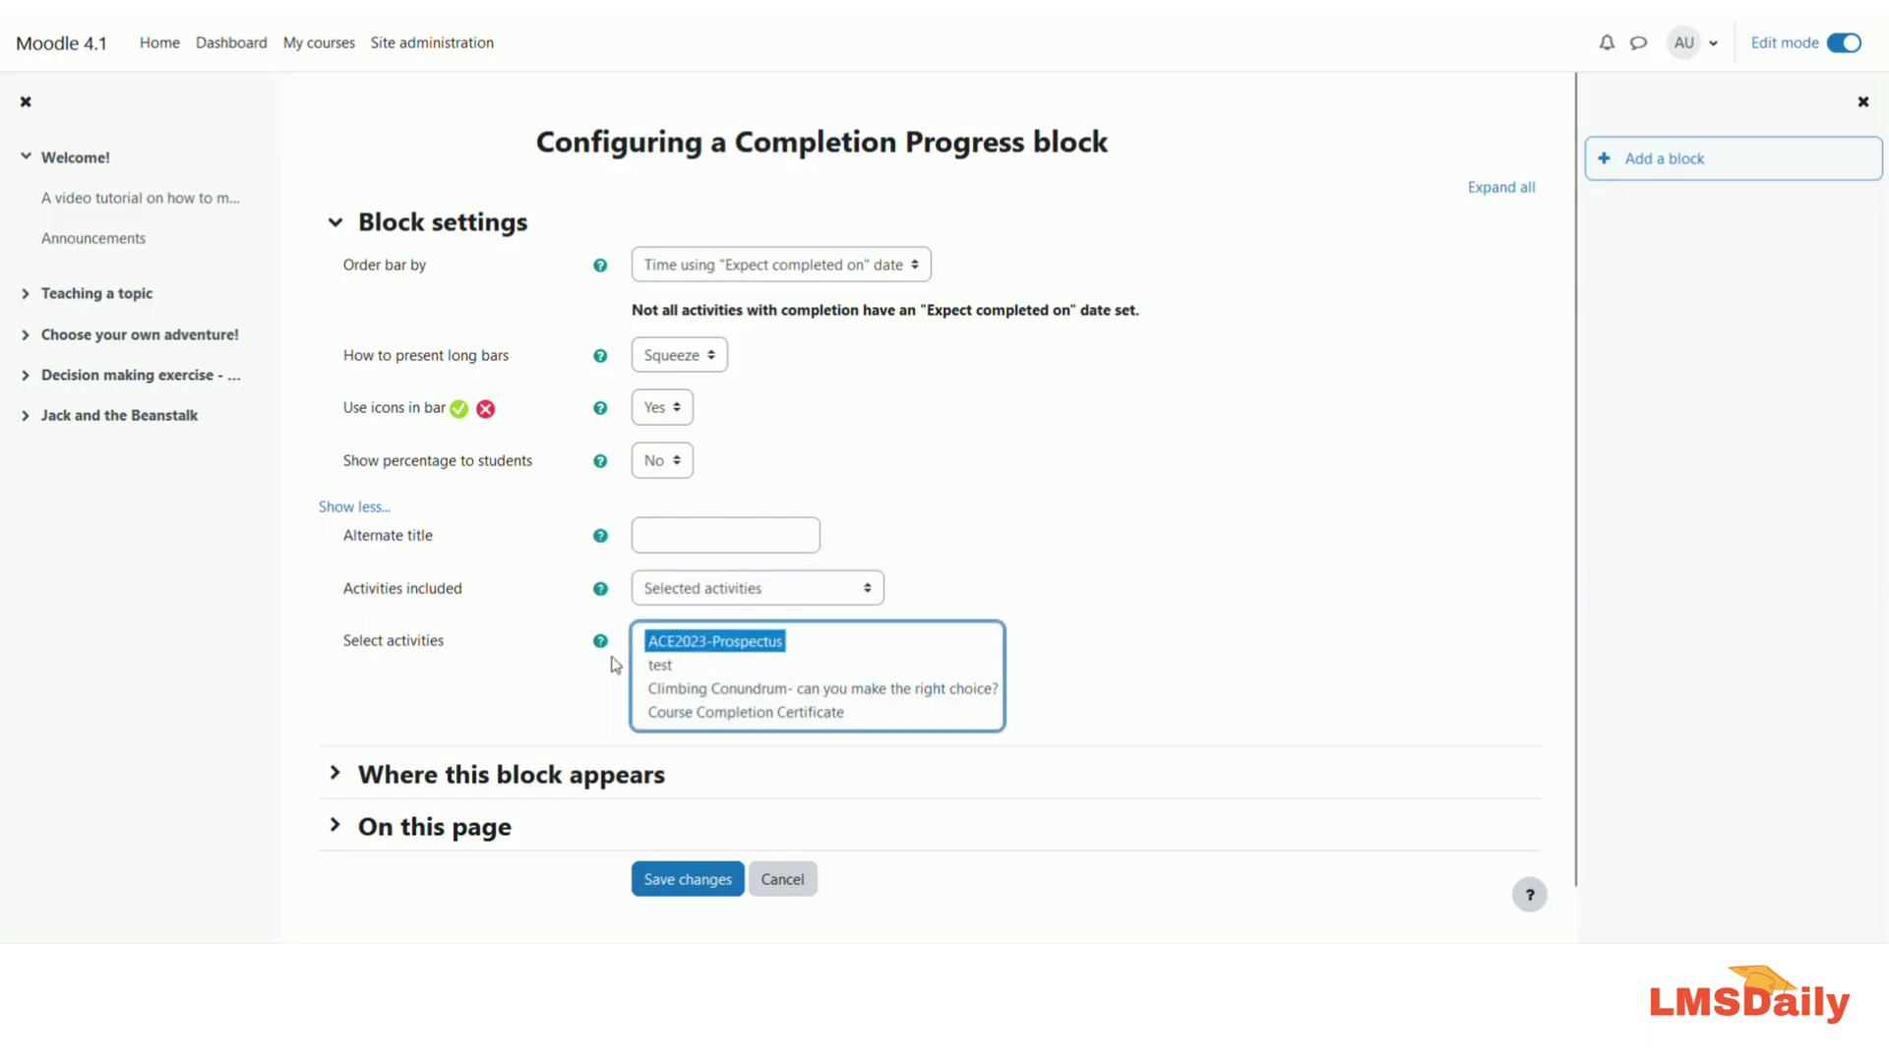
click(653, 667)
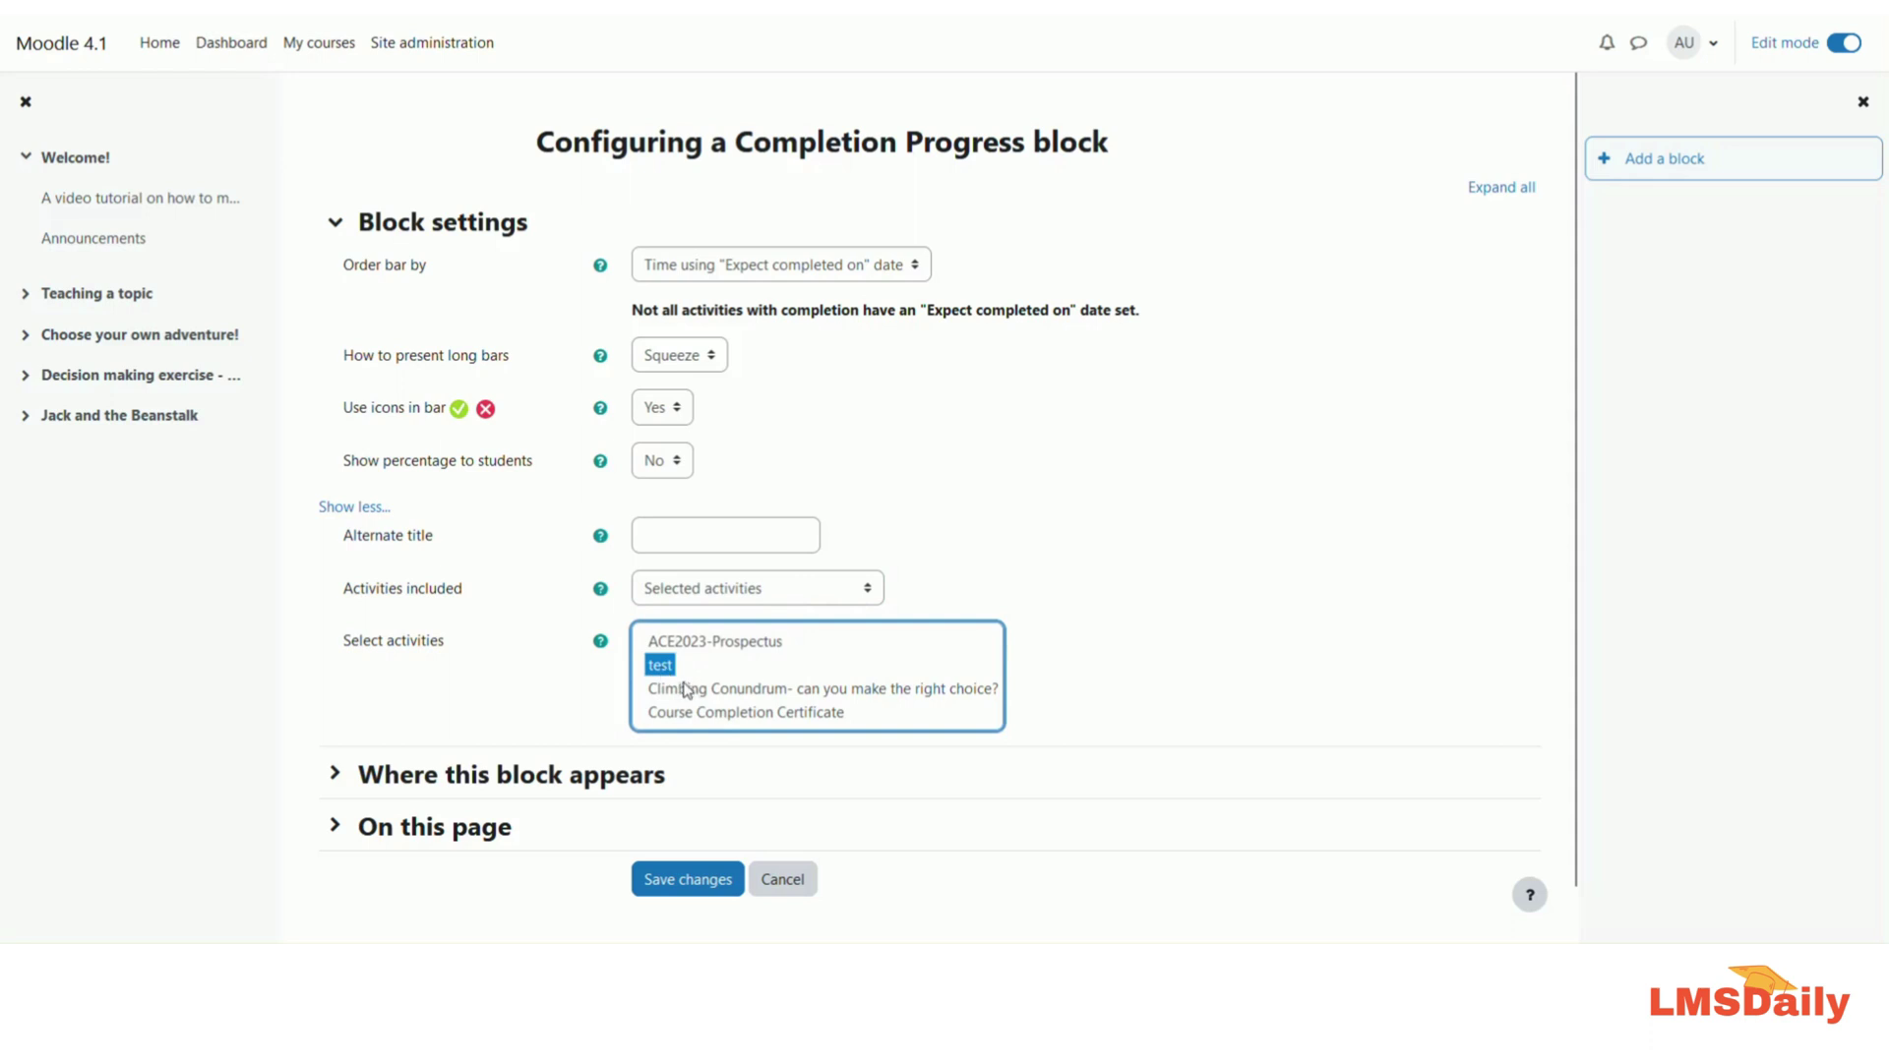
ctrl+click(779, 690)
ctrl+click(745, 653)
ctrl+click(744, 710)
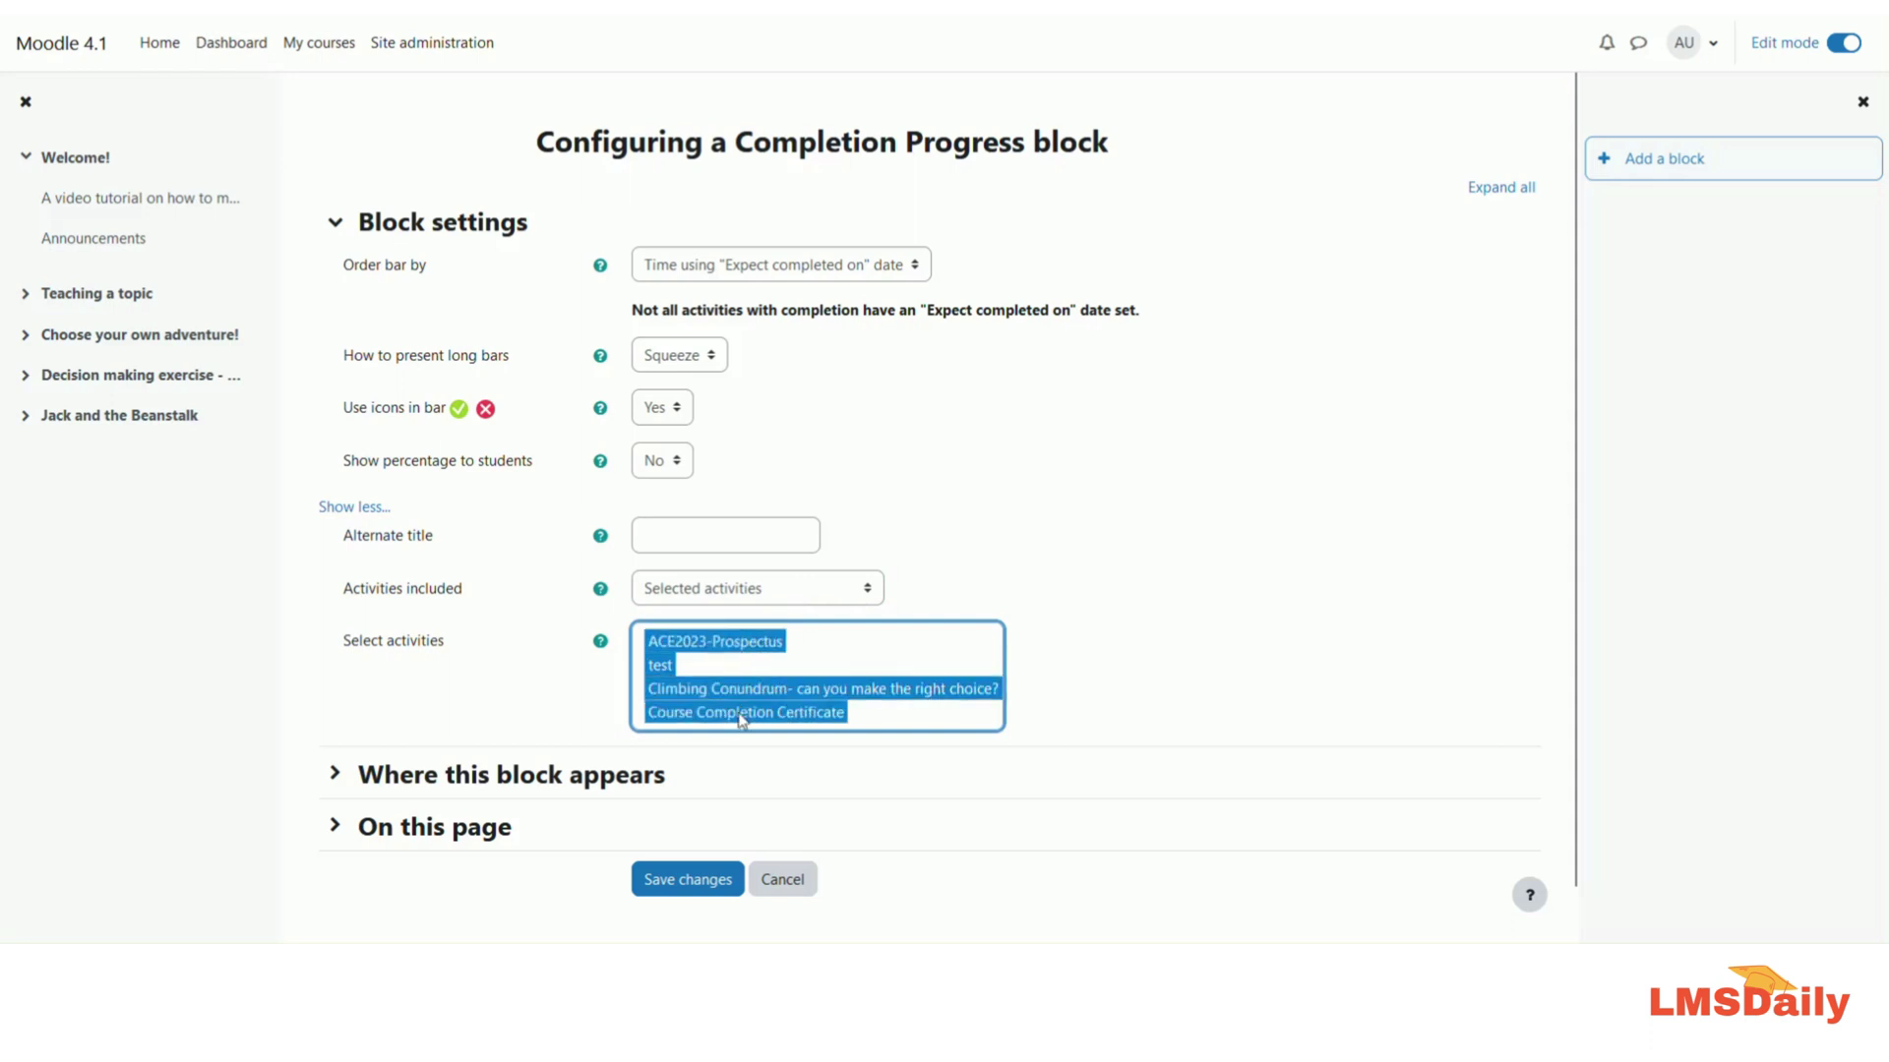
Step: Save the block settings and check the bar icons: ACE2023-Prospectus completed, Climbing Conundrum not
click(683, 888)
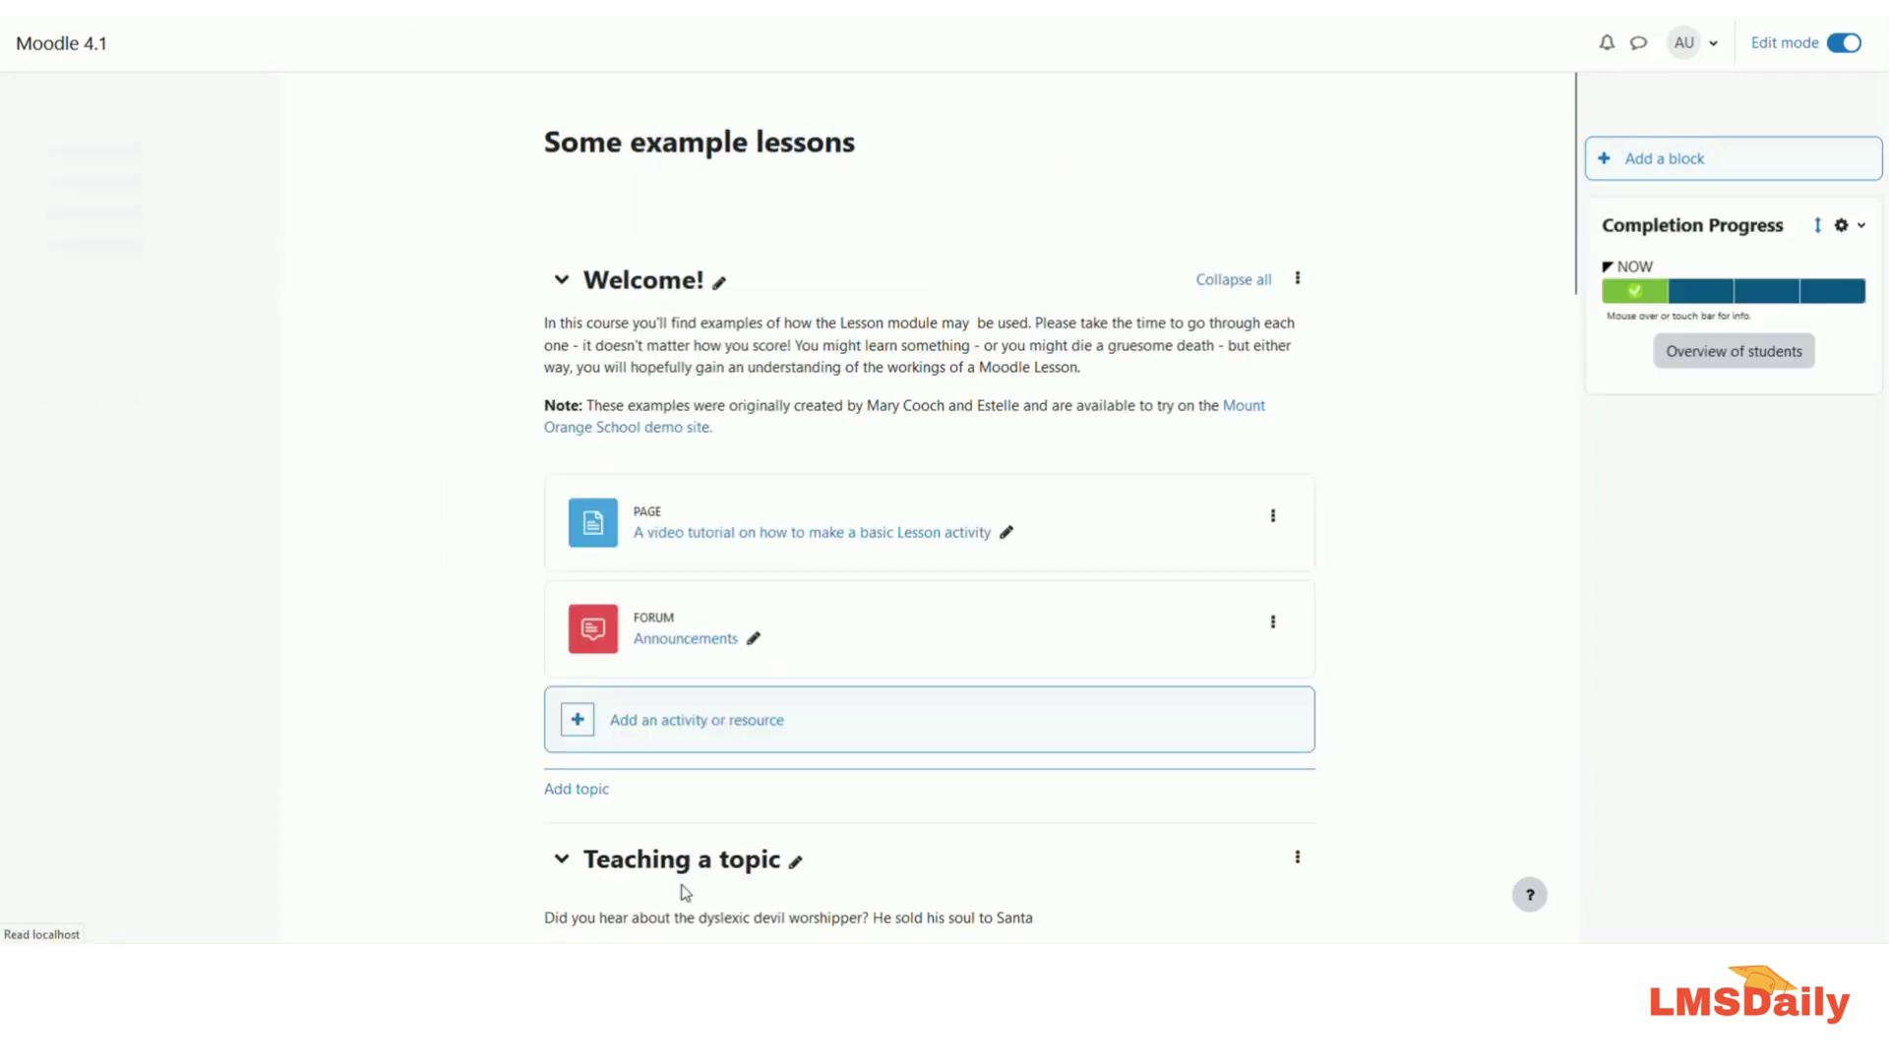
mouse_move(1638, 307)
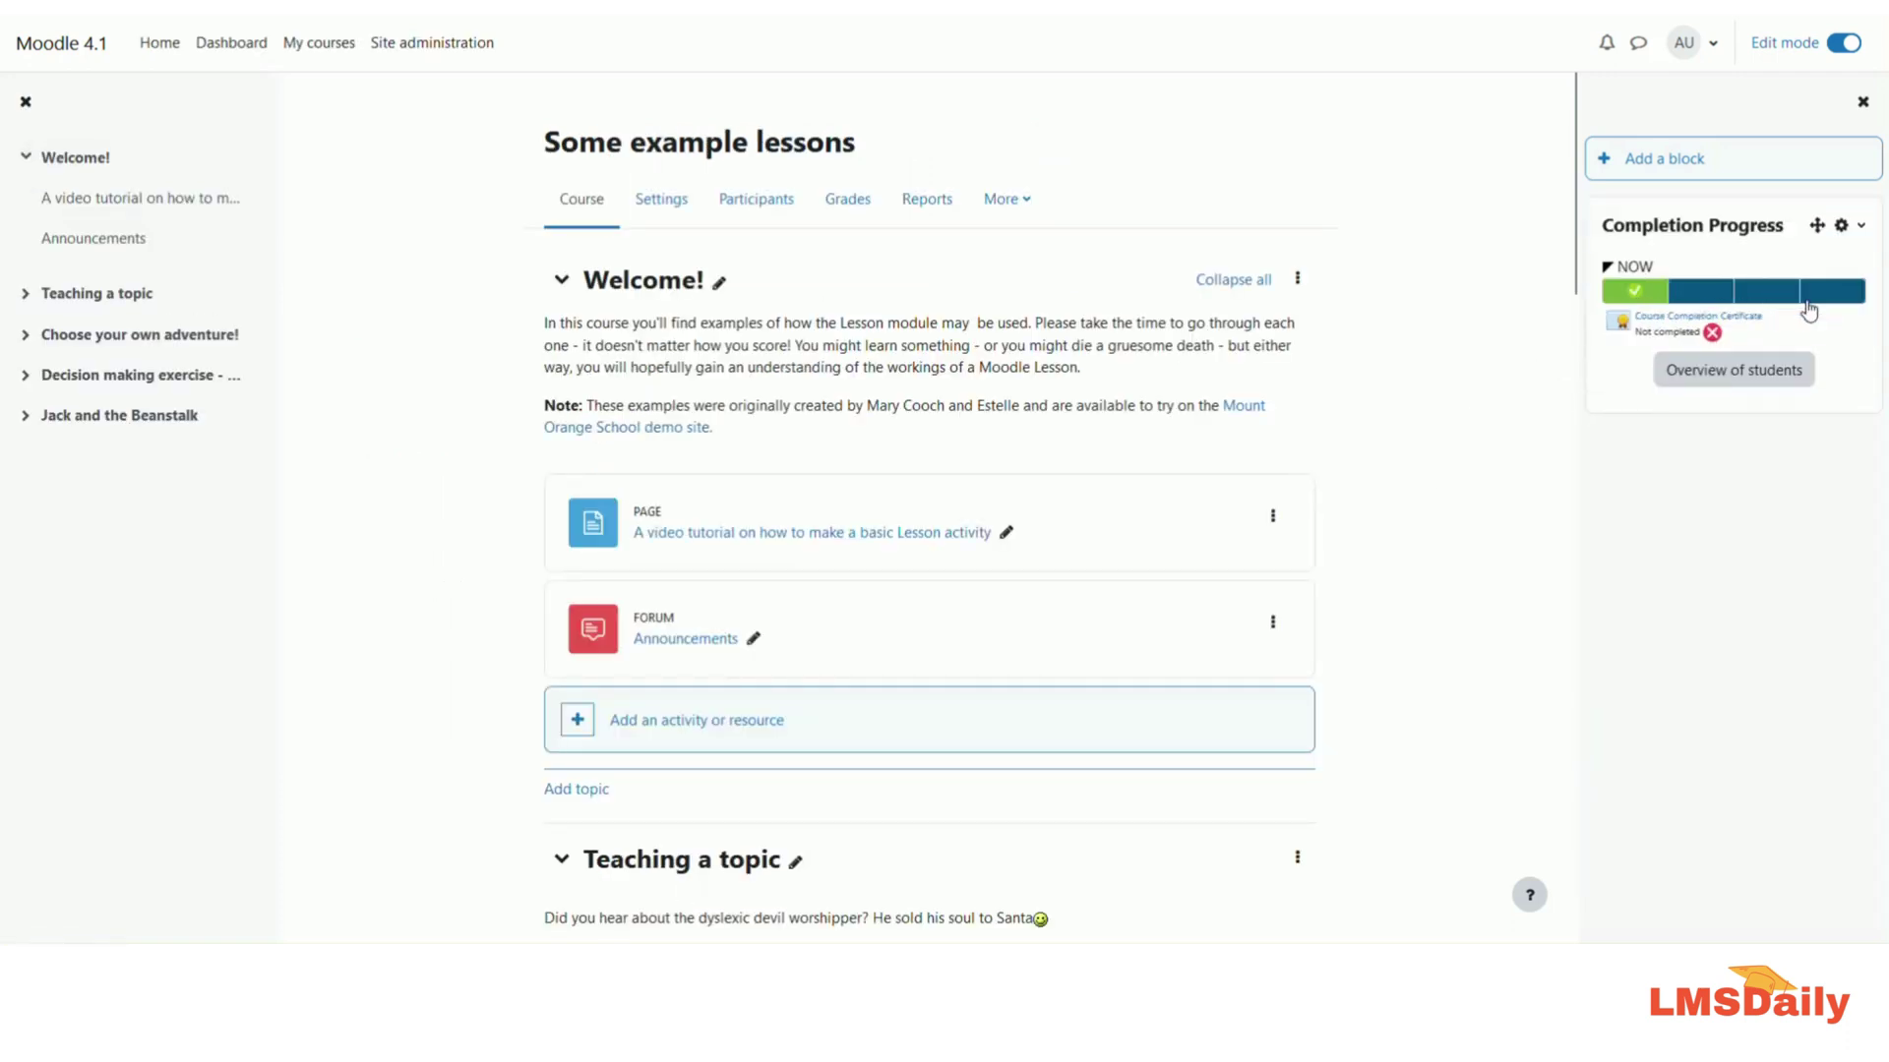
mouse_move(1801, 312)
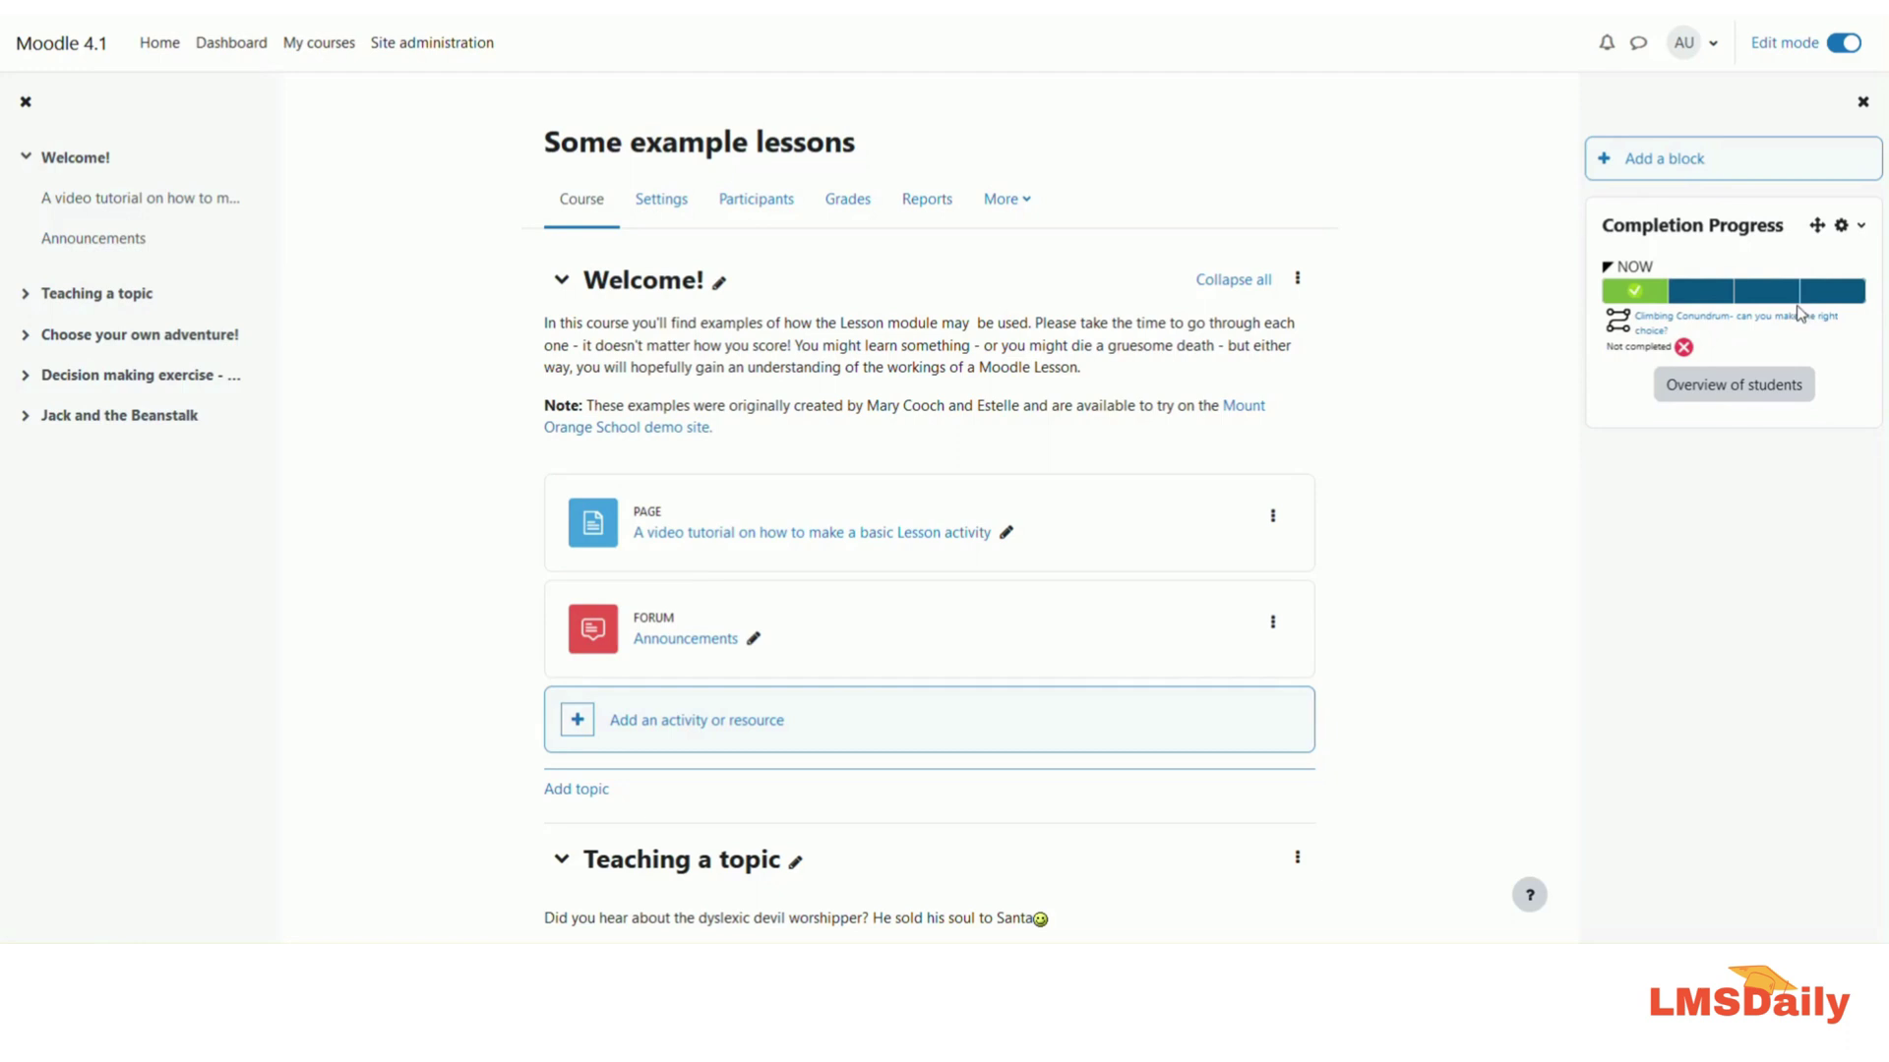